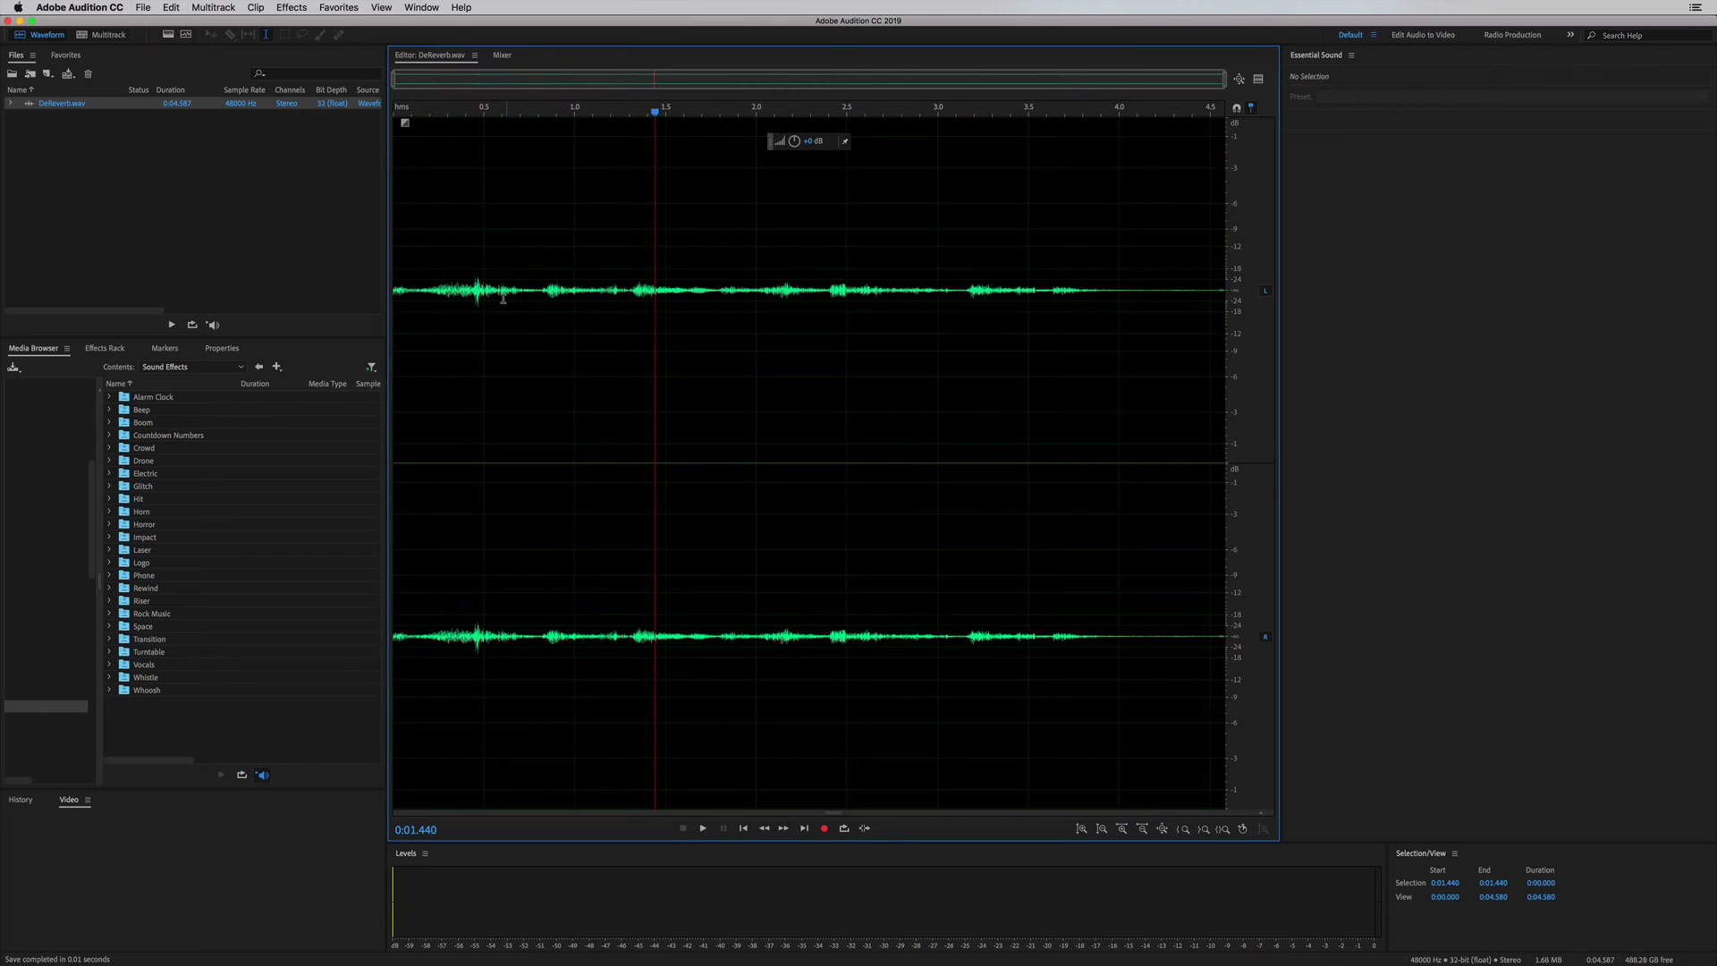
- Play DeReverb.wav from its beginning to hear the reverb
{"action": "left_click", "coordinate": [397, 307]}
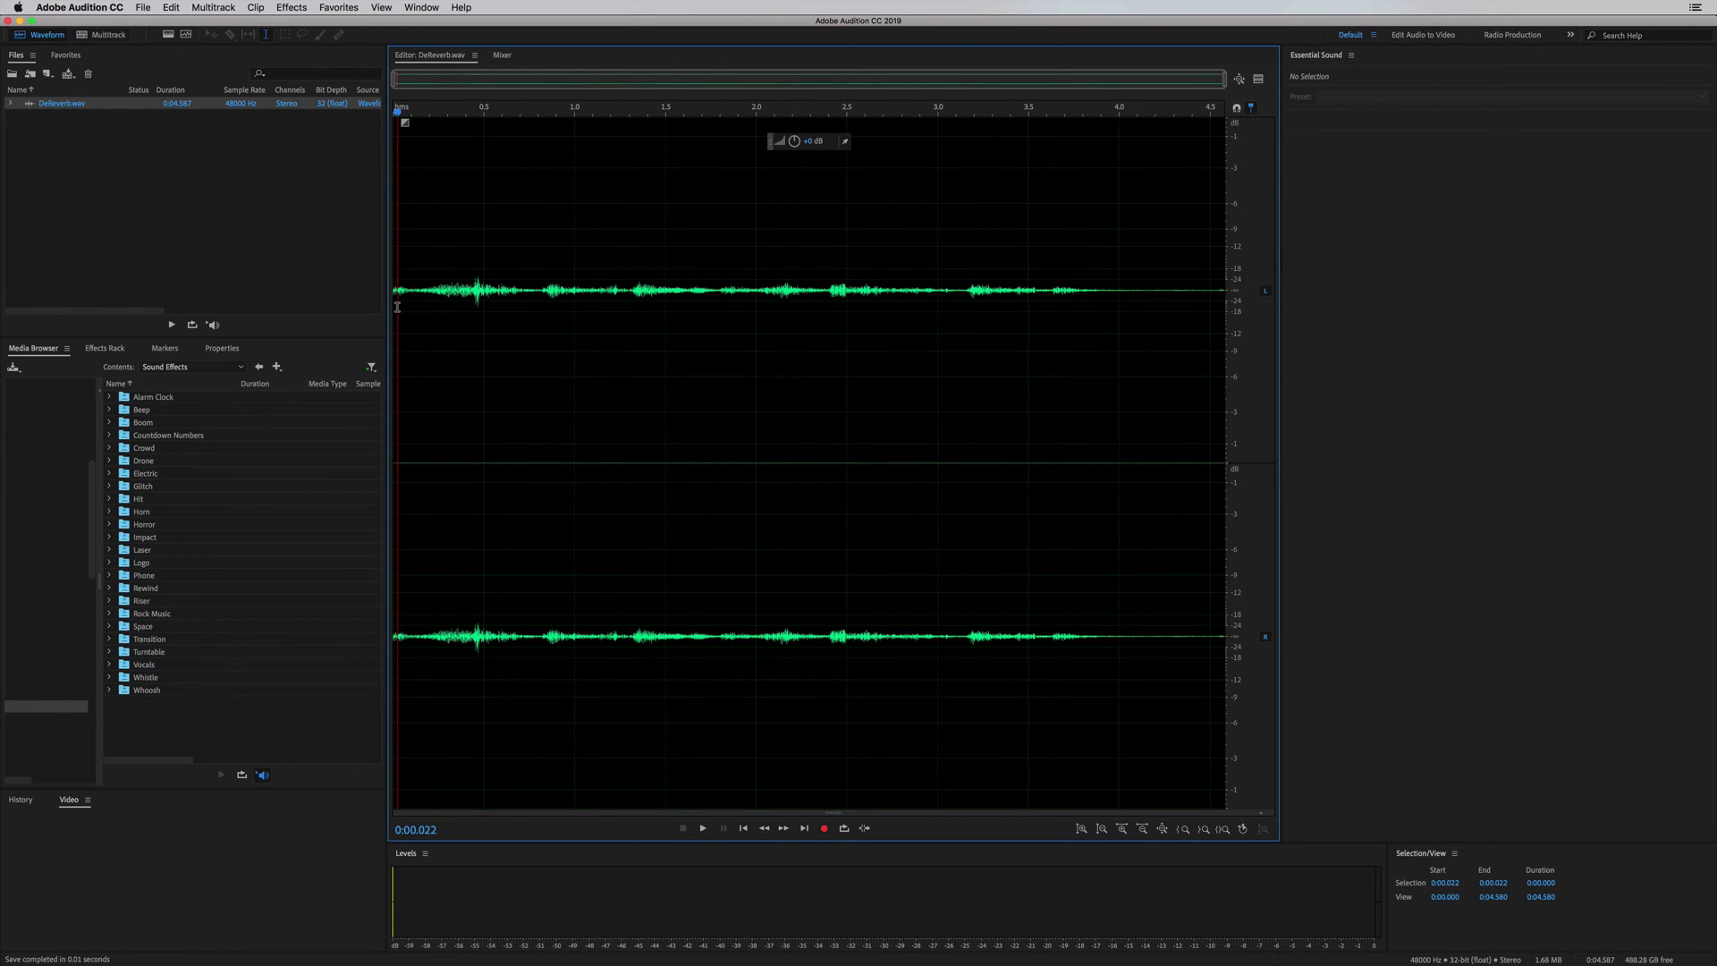
{"action": "key", "text": "space"}
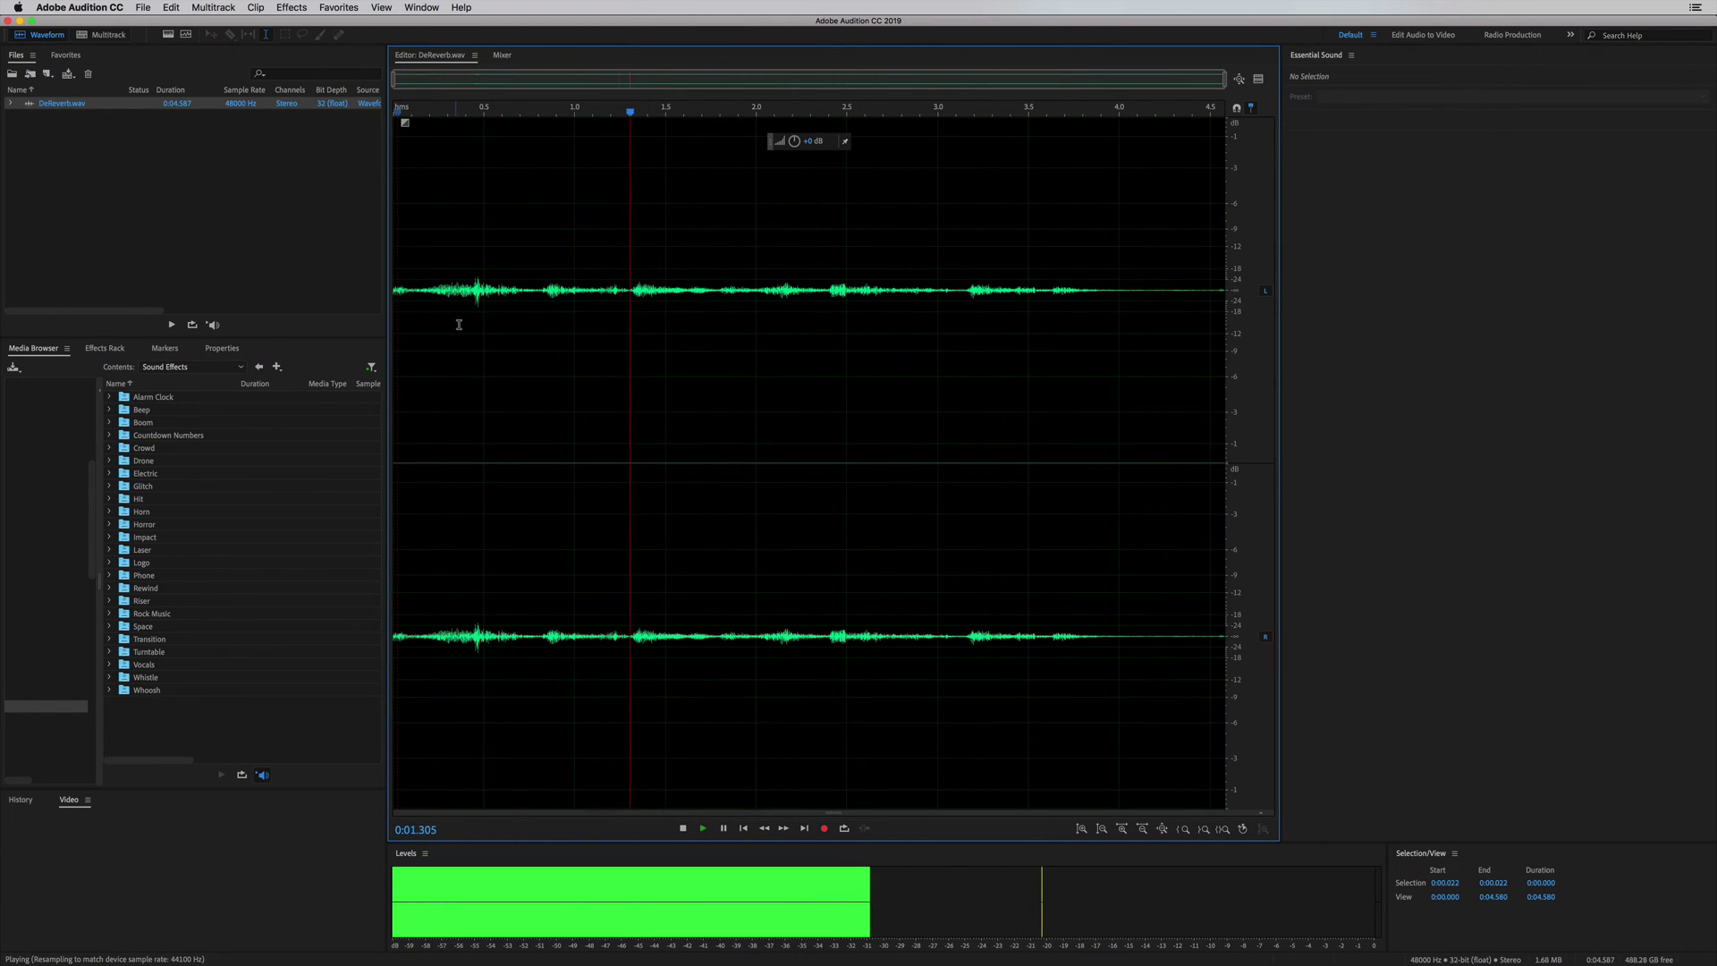
{"action": "key", "text": "space"}
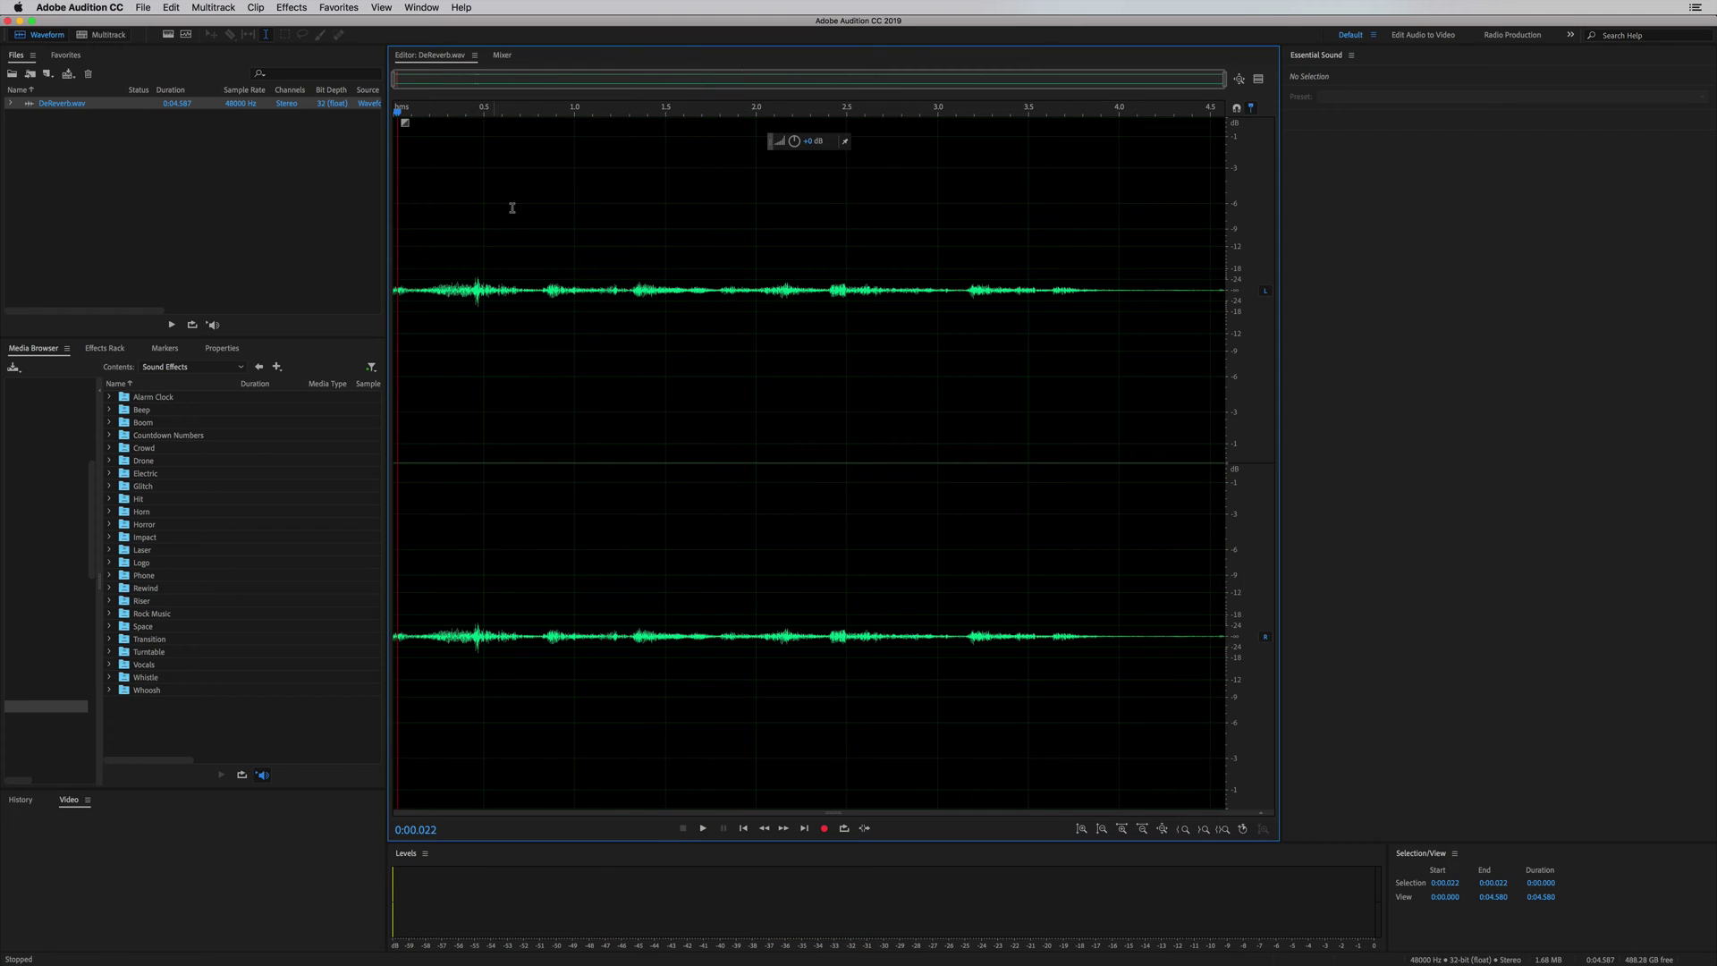
- Normalize the whole clip to 0 dB from Favorites and play the louder result
{"action": "left_click", "coordinate": [339, 8]}
{"action": "left_click", "coordinate": [358, 165]}
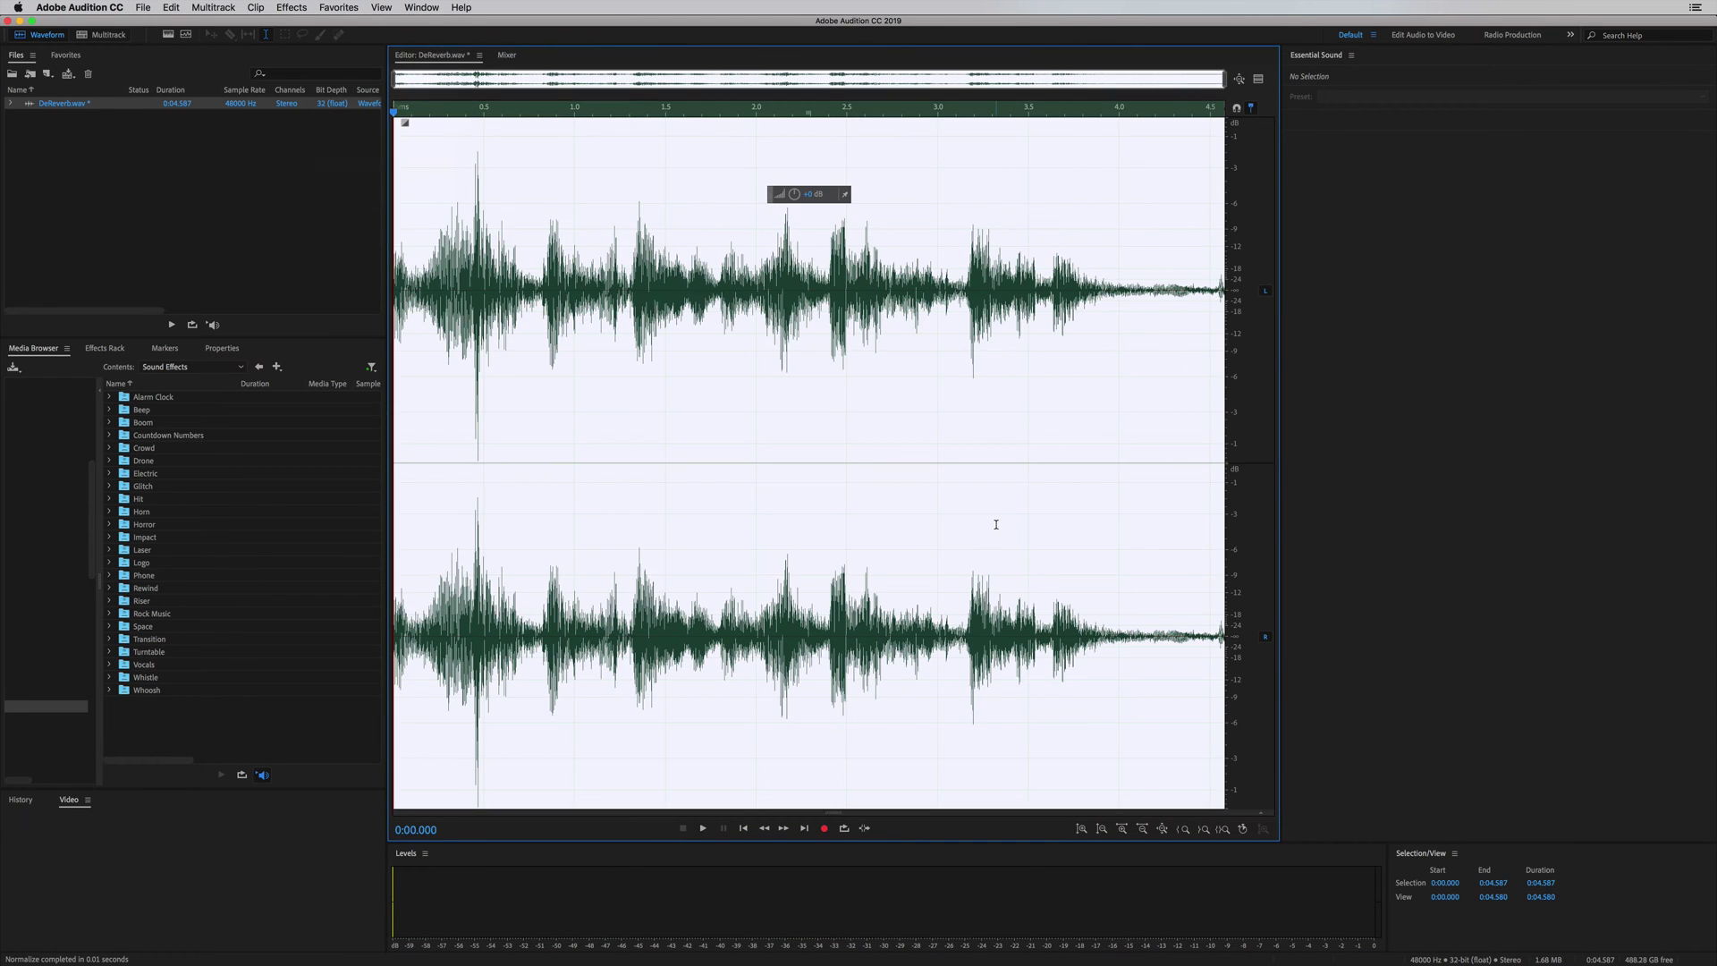
{"action": "key", "text": "space"}
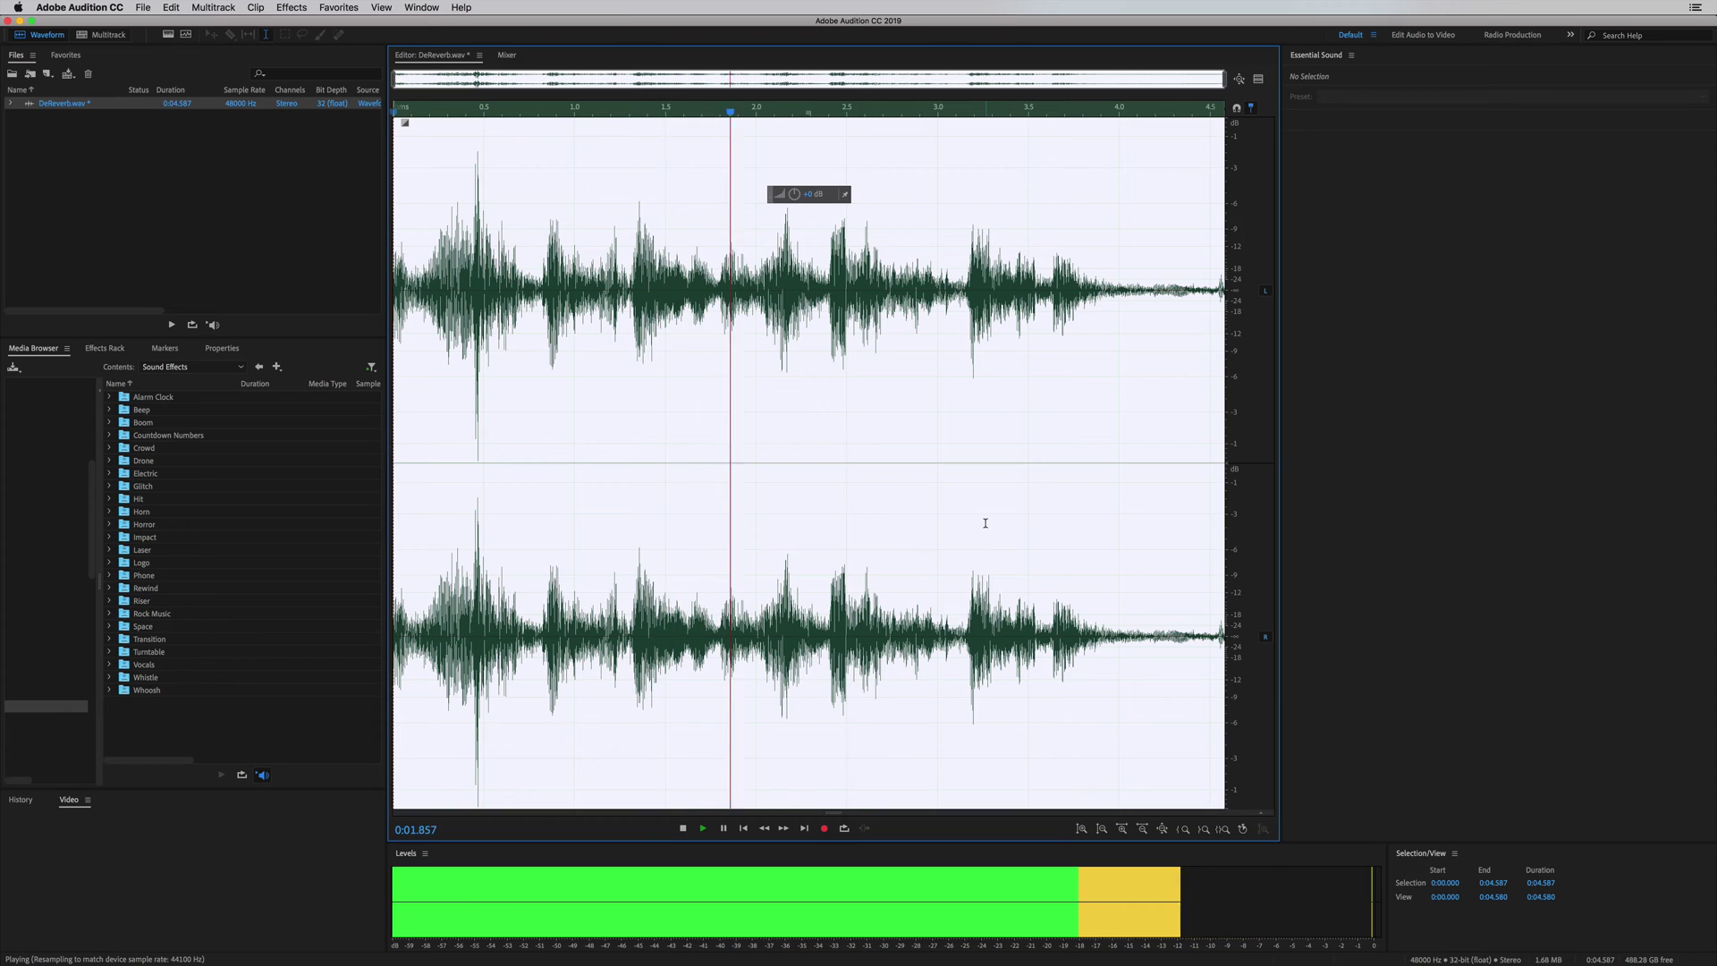
{"action": "key", "text": "space"}
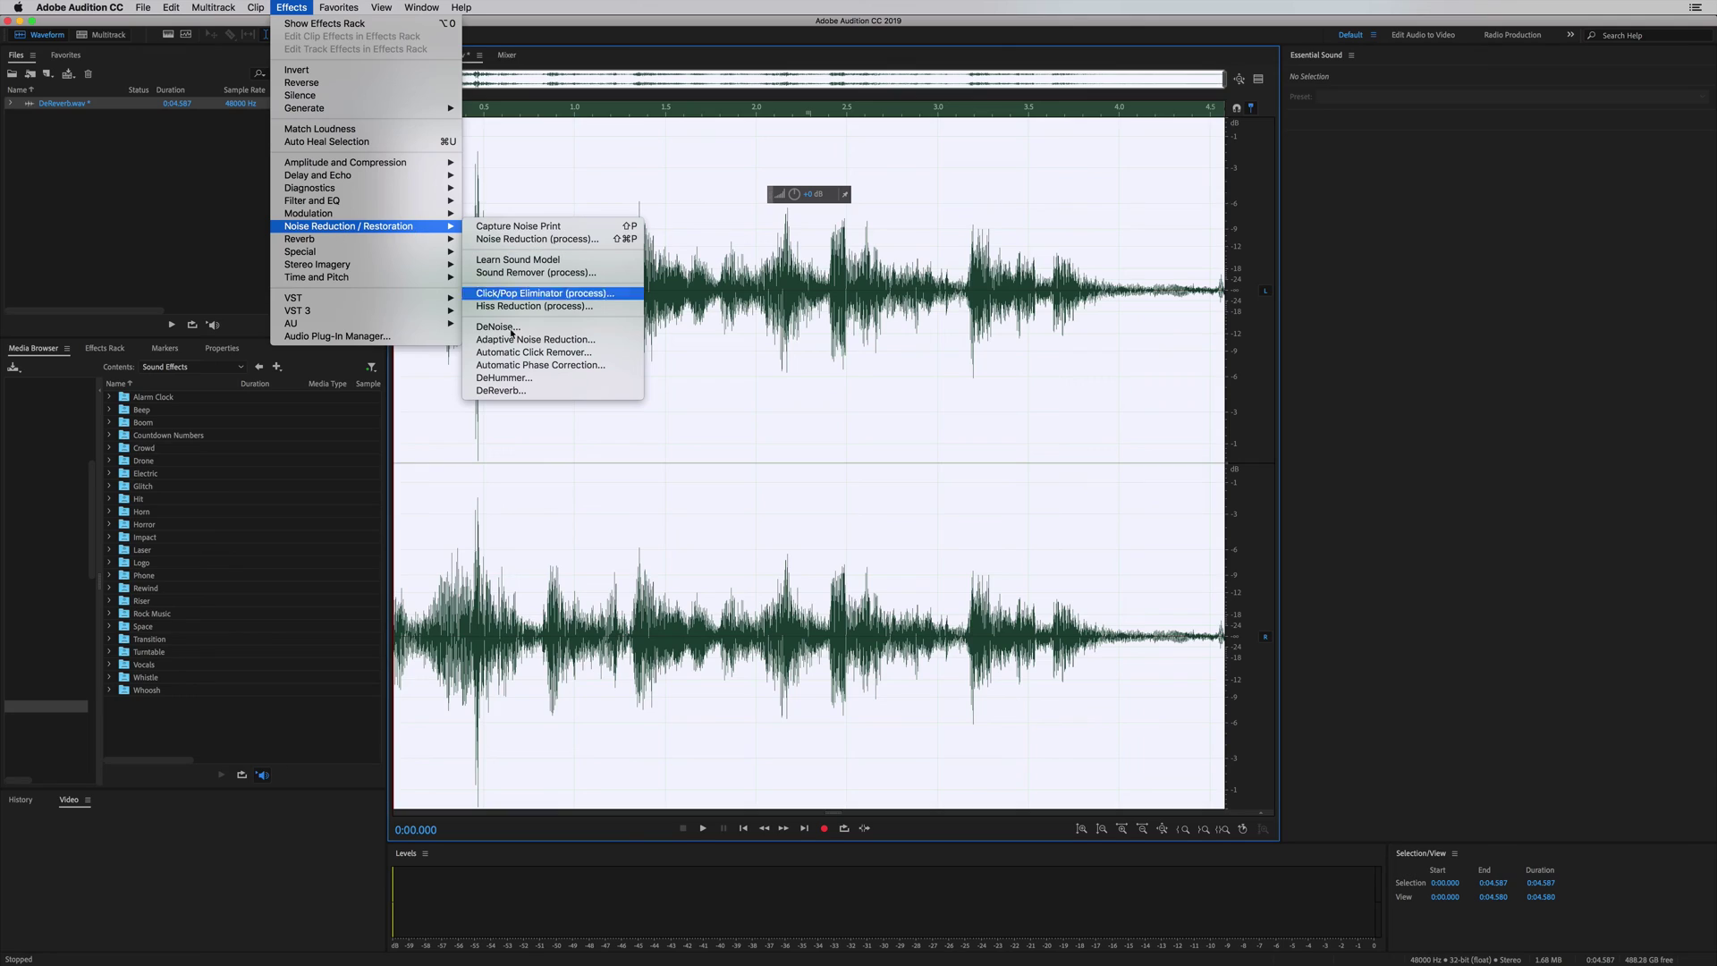
- Load DeReverb with its (Default) preset and preview the result
{"action": "left_click", "coordinate": [500, 391]}
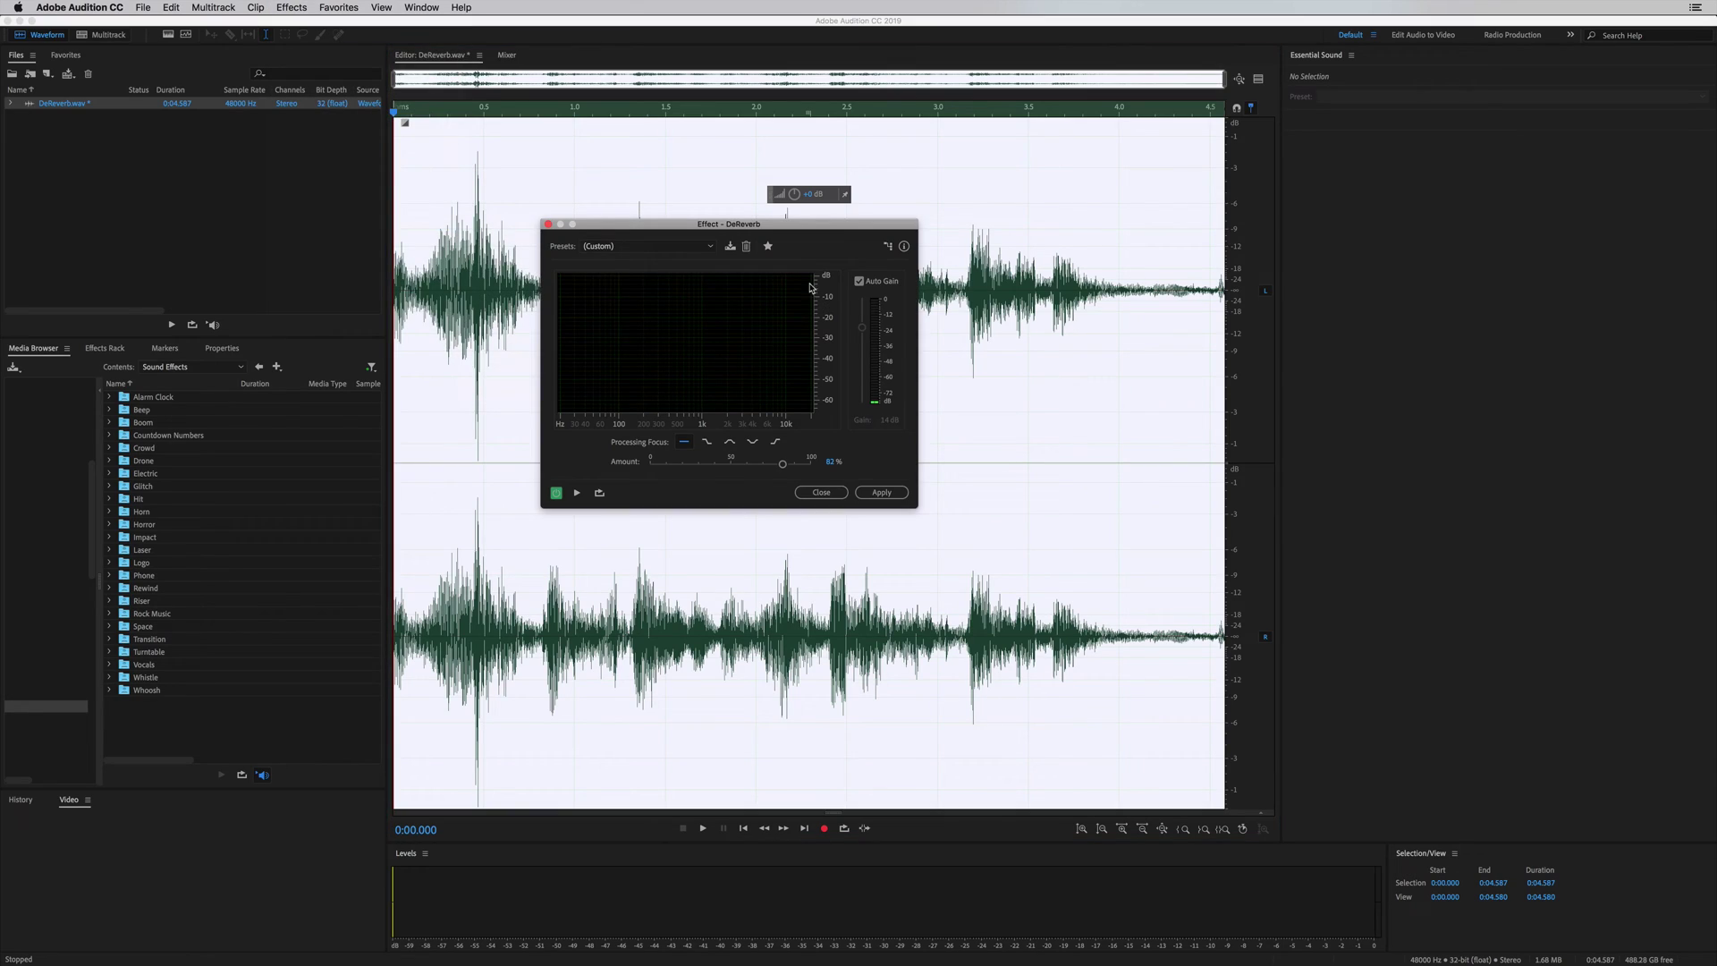
{"action": "left_click", "coordinate": [623, 255]}
{"action": "left_click", "coordinate": [608, 260]}
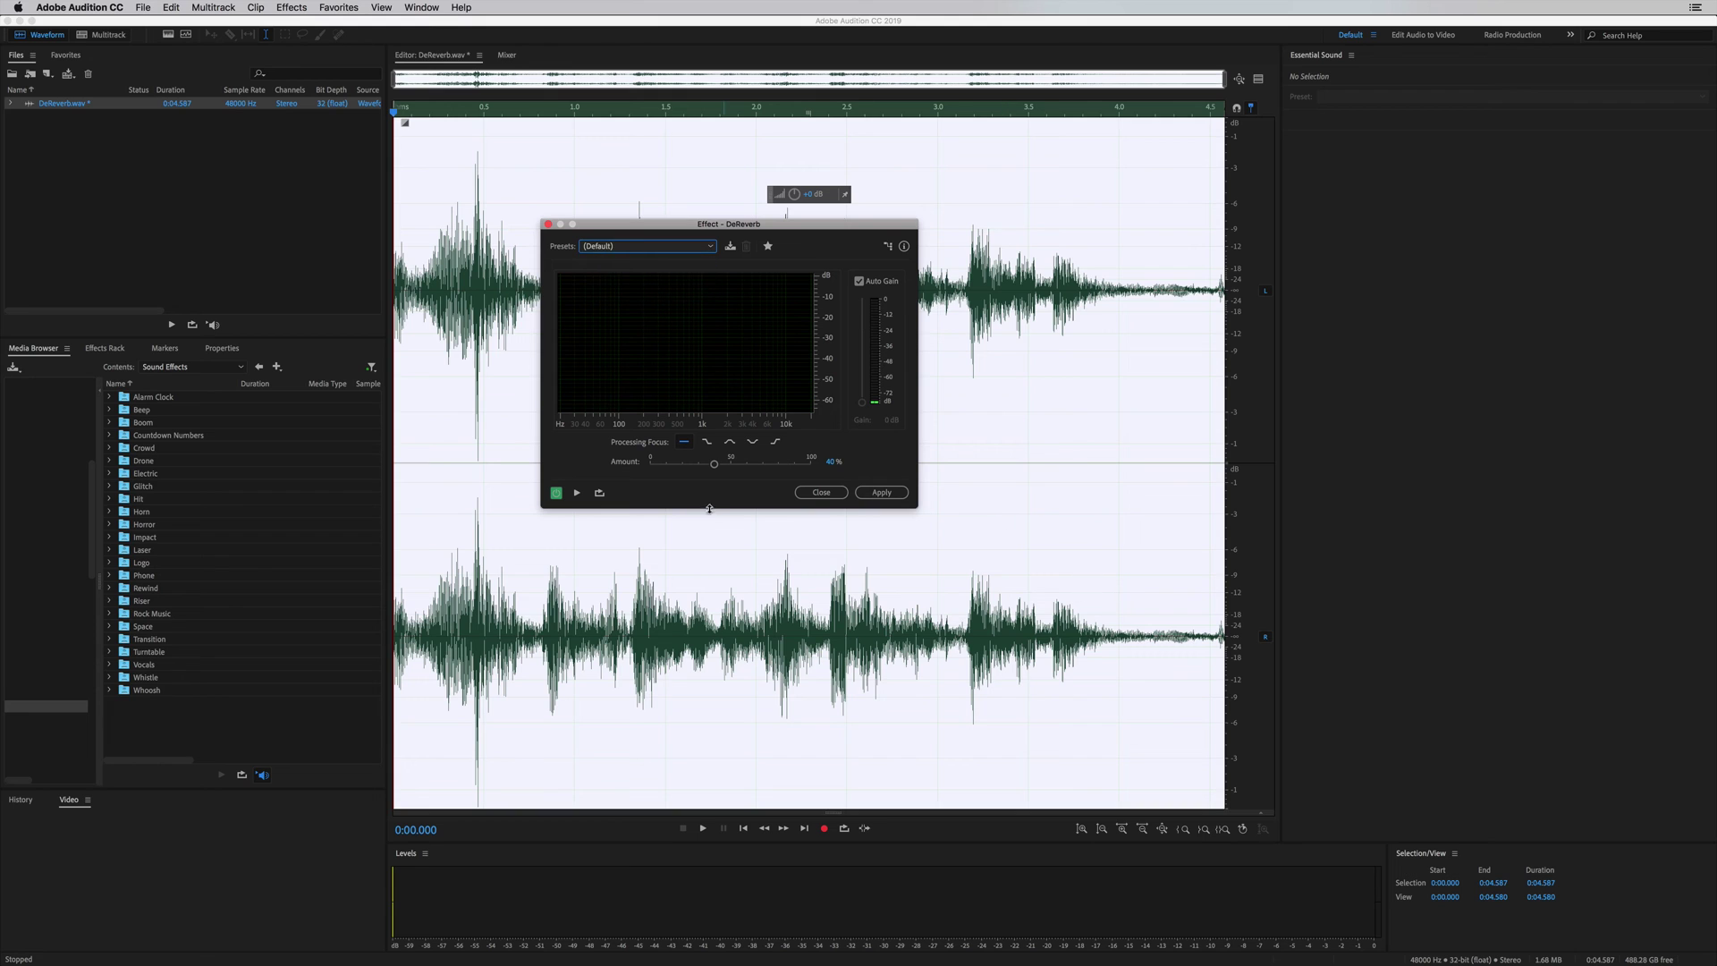
{"action": "key", "text": "space"}
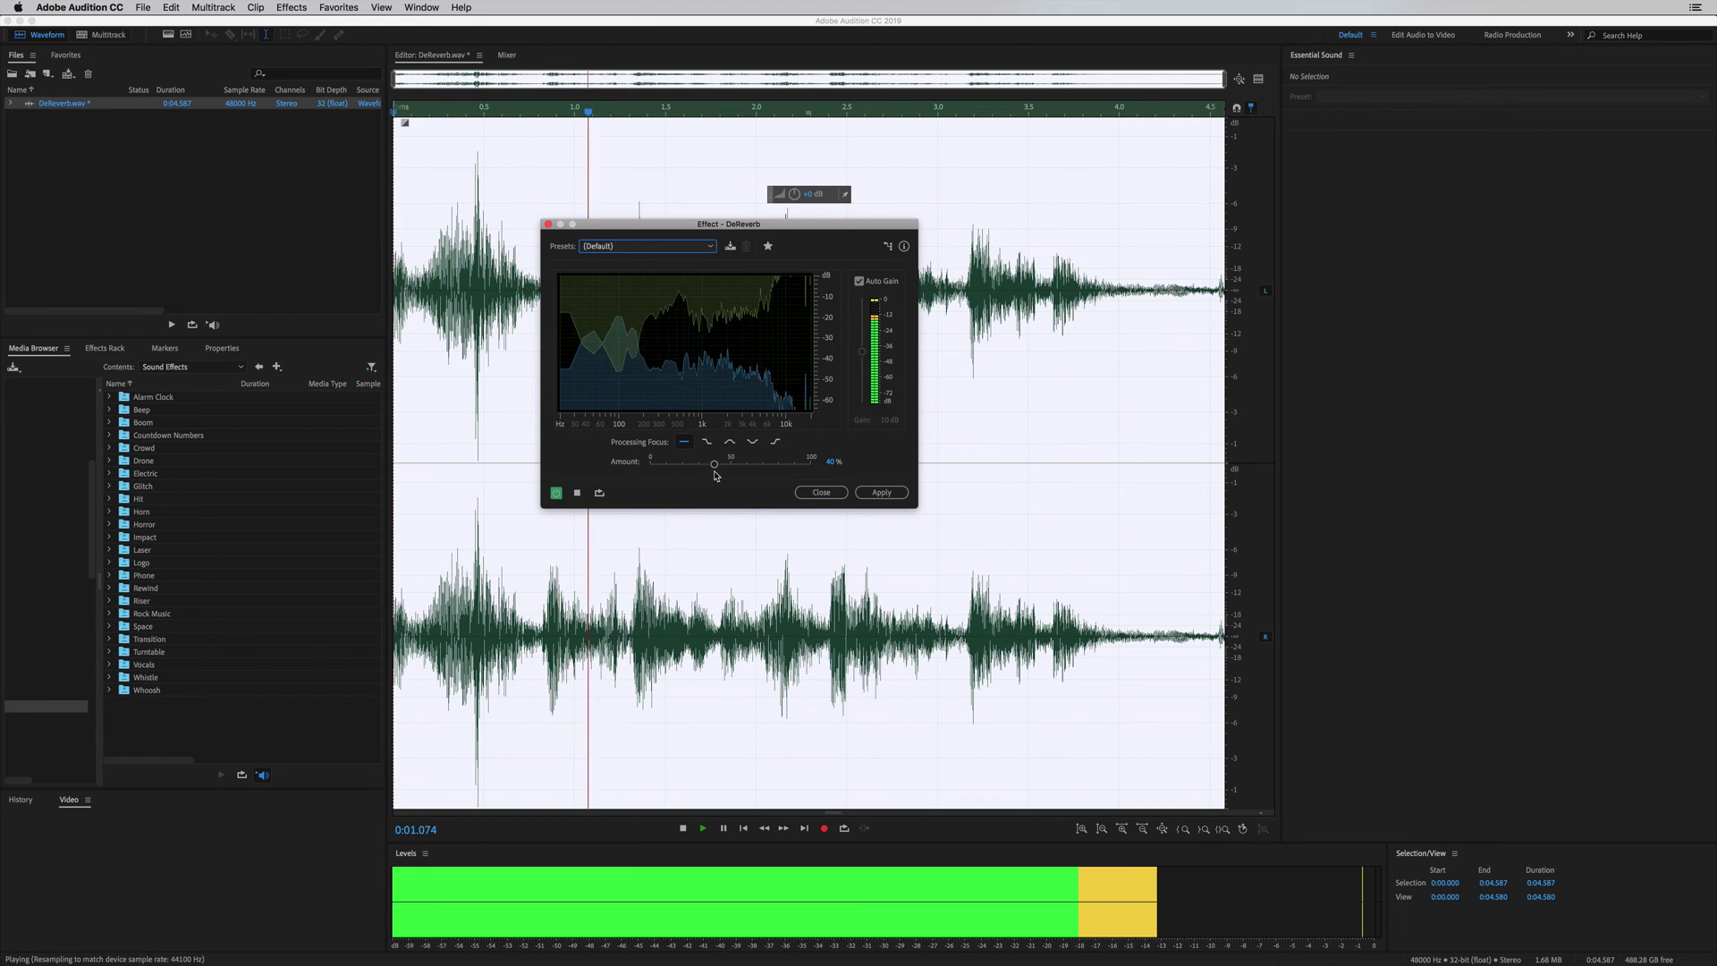
{"action": "key", "text": "space"}
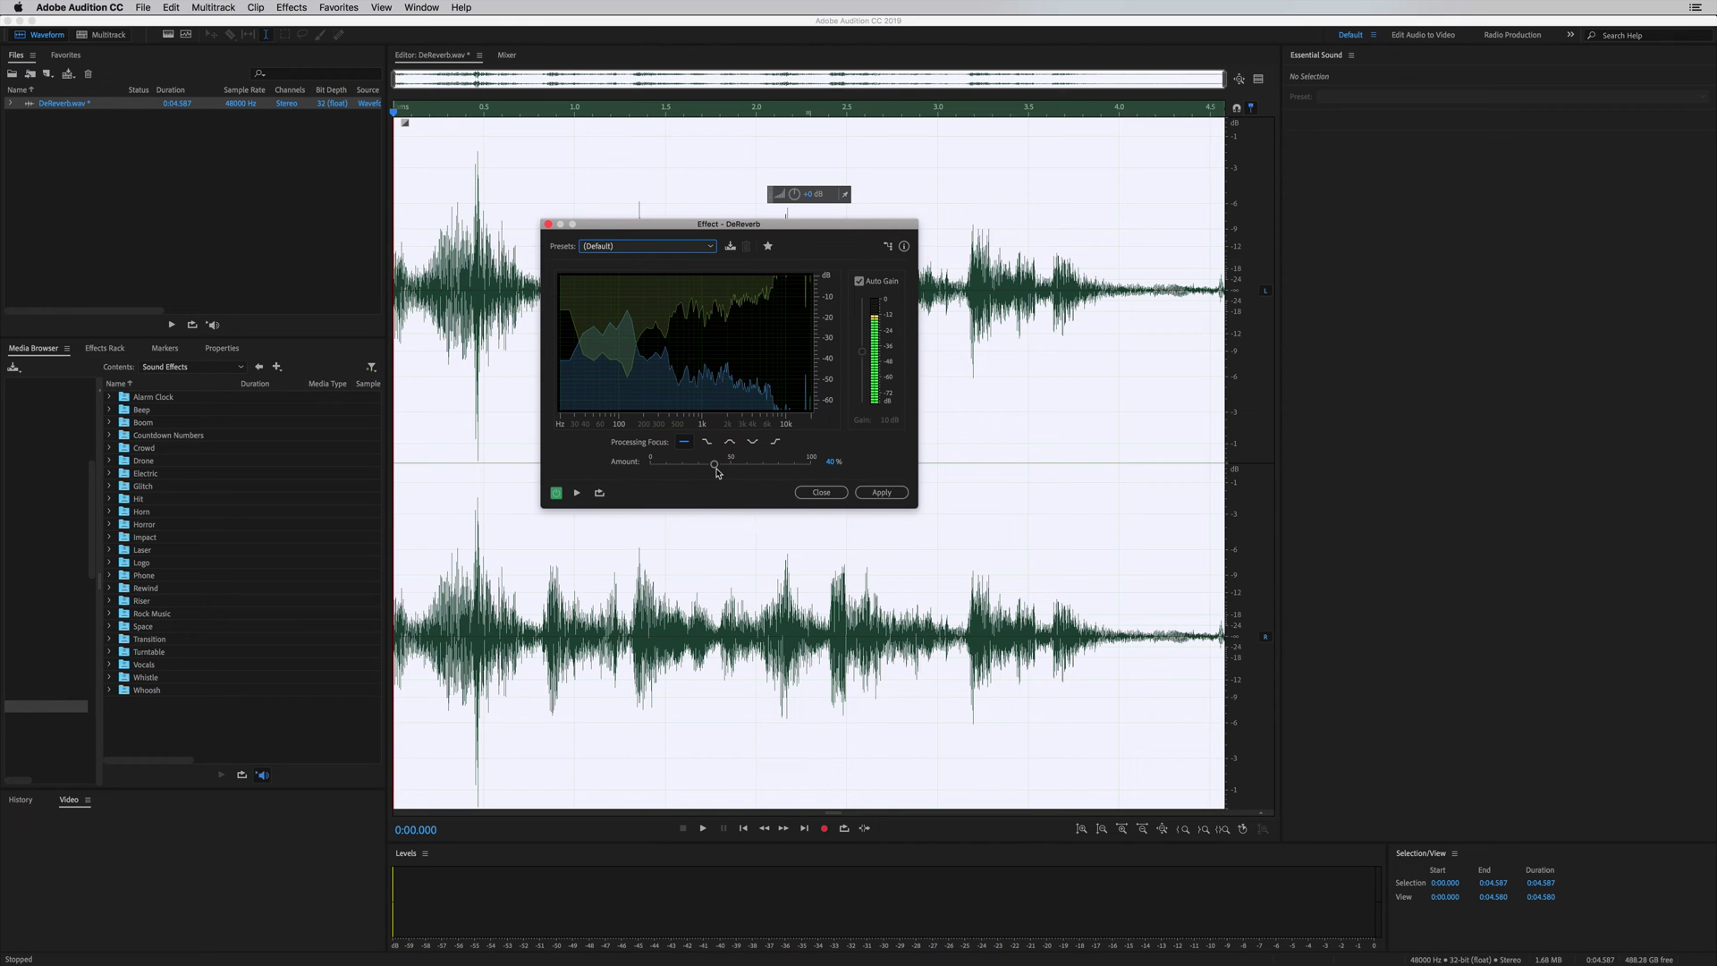
- Raise the DeReverb amount to about 75%, preview it, and apply it to the clip
{"action": "left_click_drag", "start_coordinate": [715, 470], "coordinate": [770, 466]}
{"action": "key", "text": "space"}
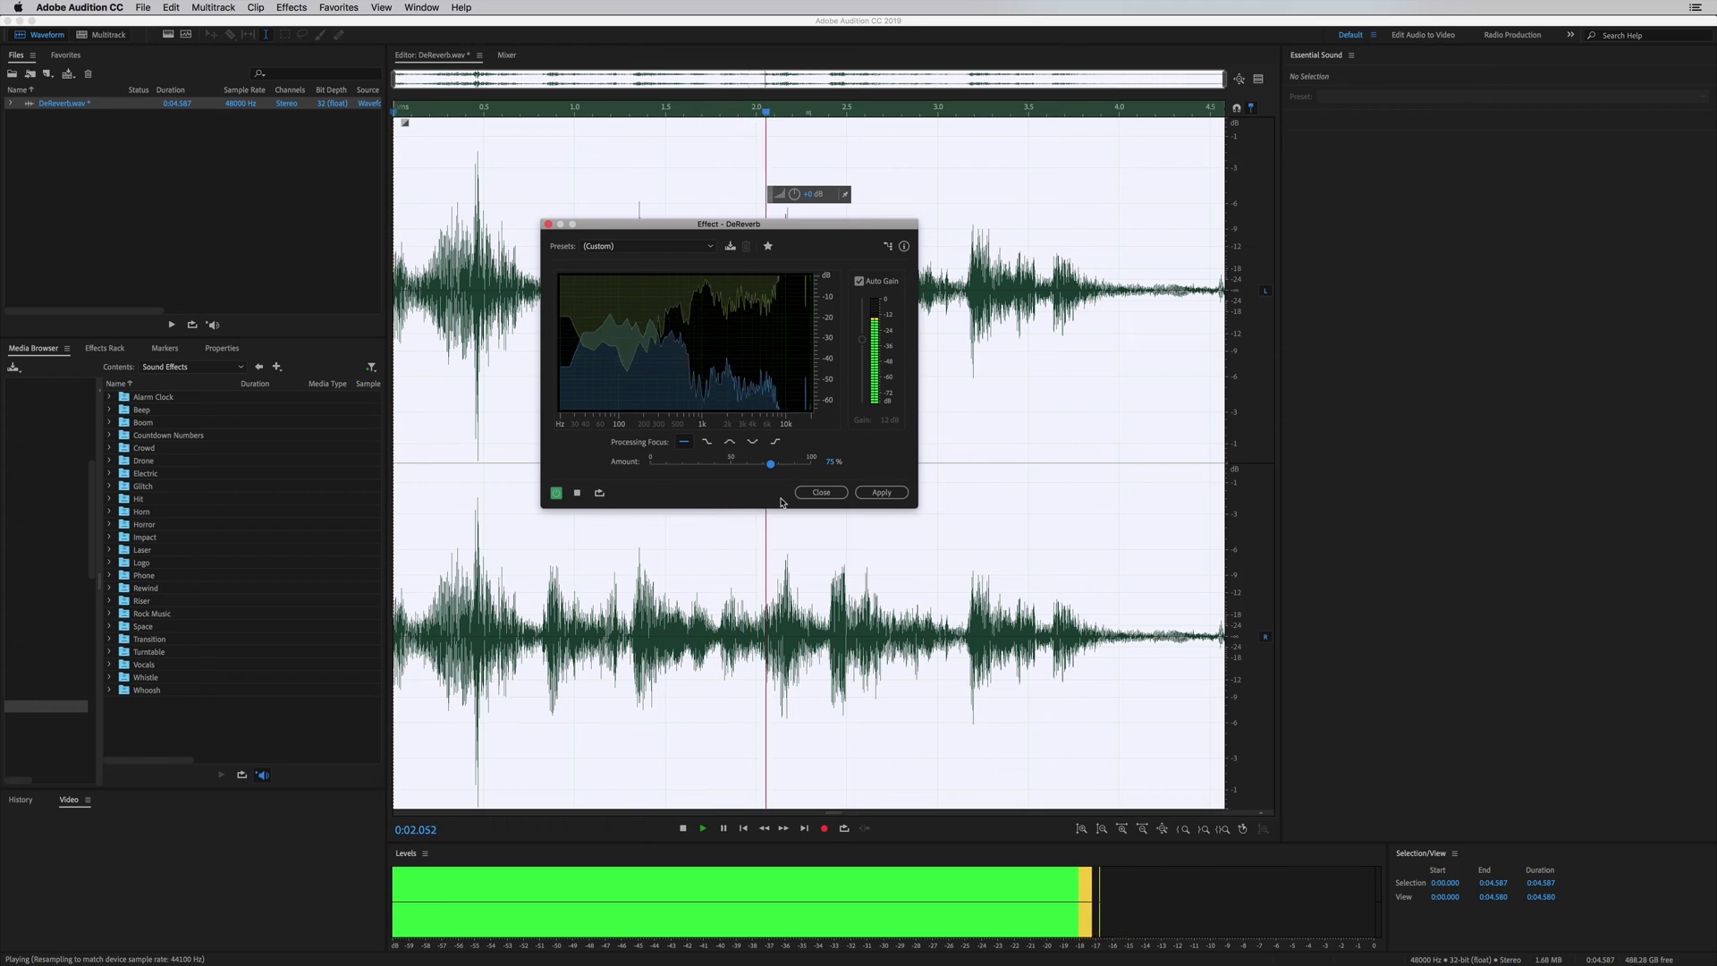
{"action": "key", "text": "space"}
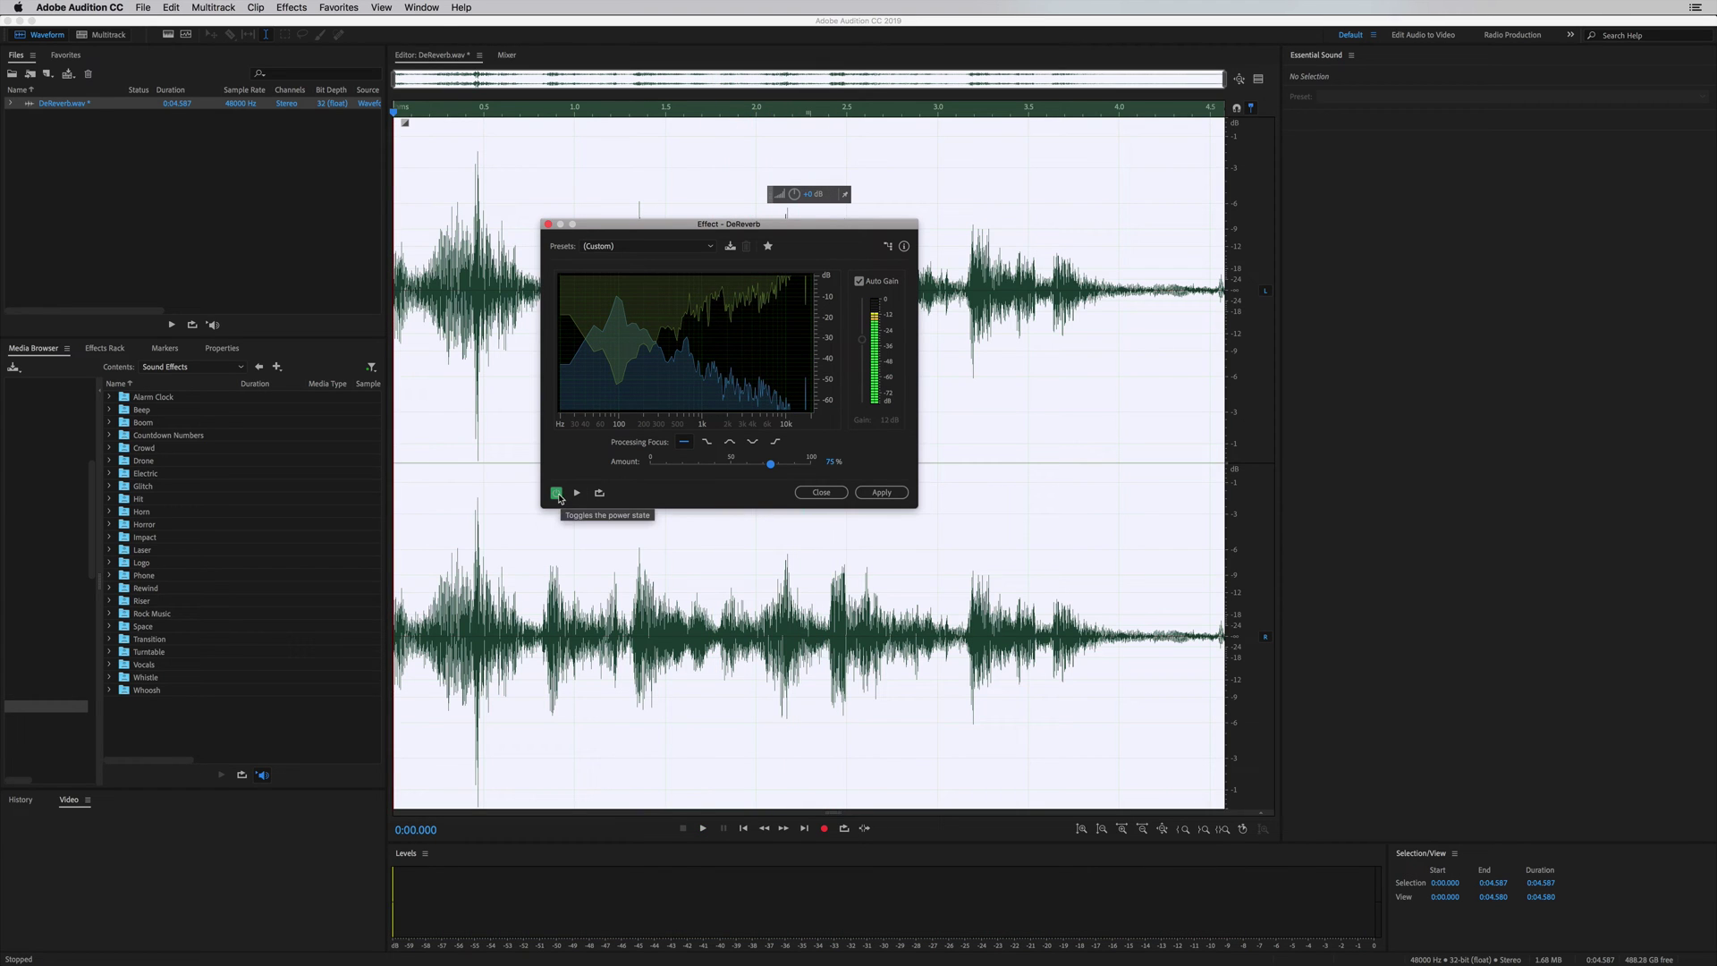
{"action": "key", "text": "space"}
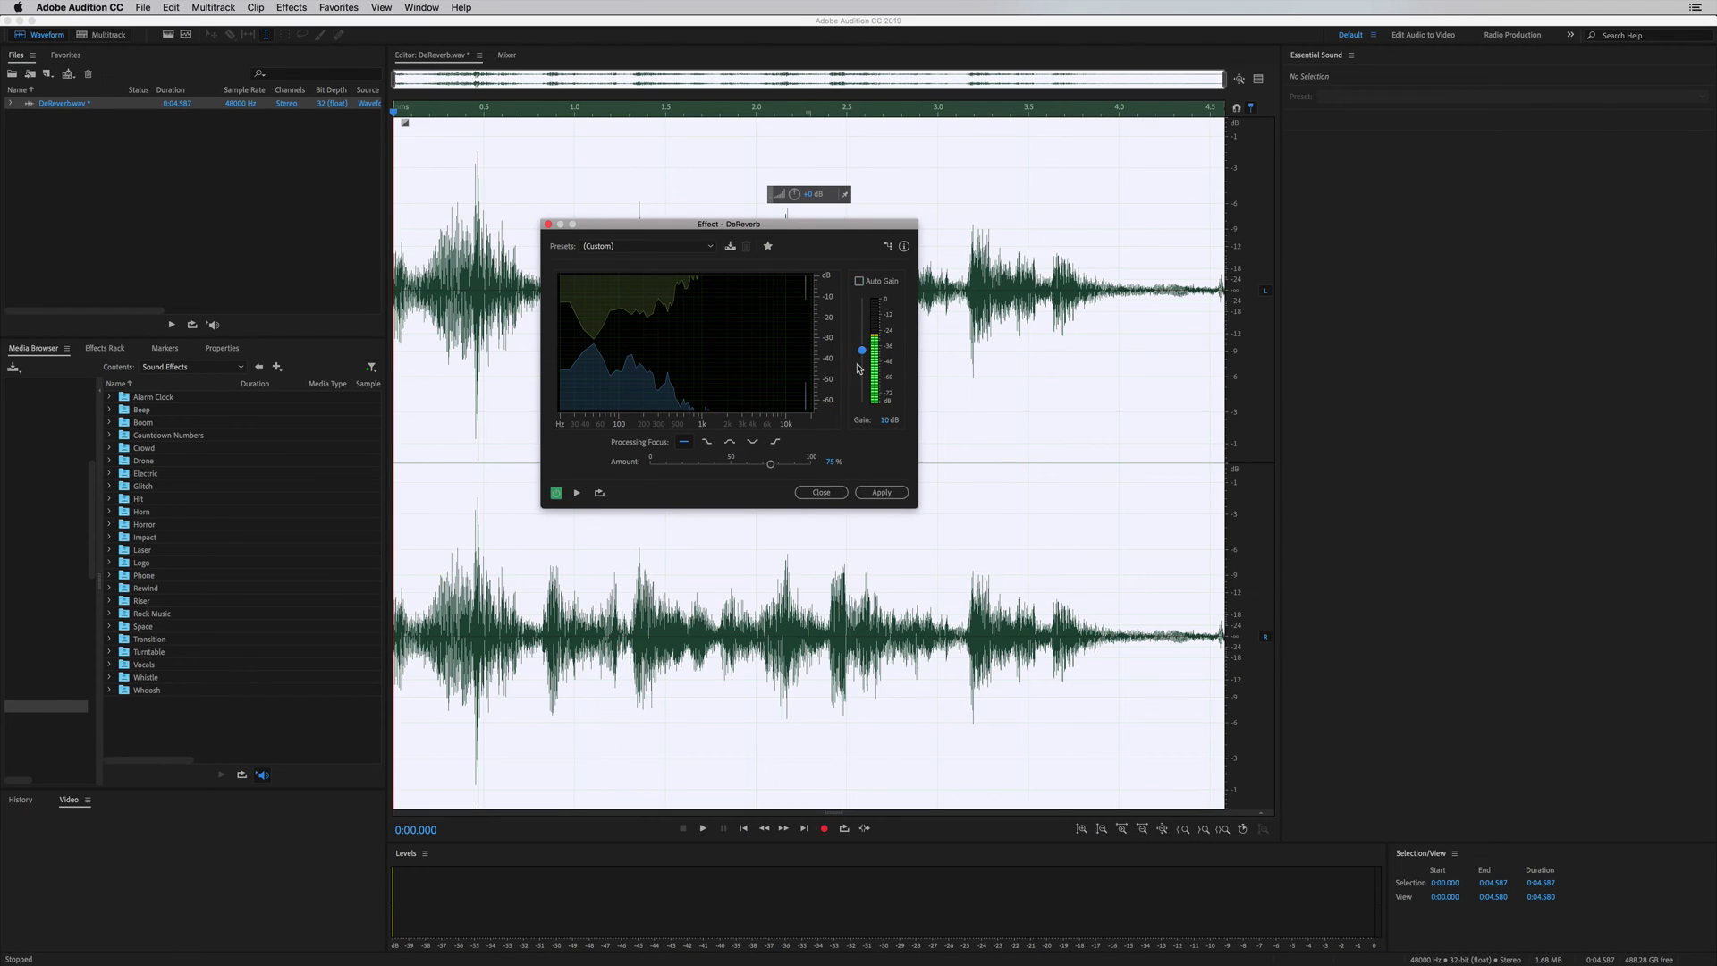
{"action": "left_click", "coordinate": [881, 492]}
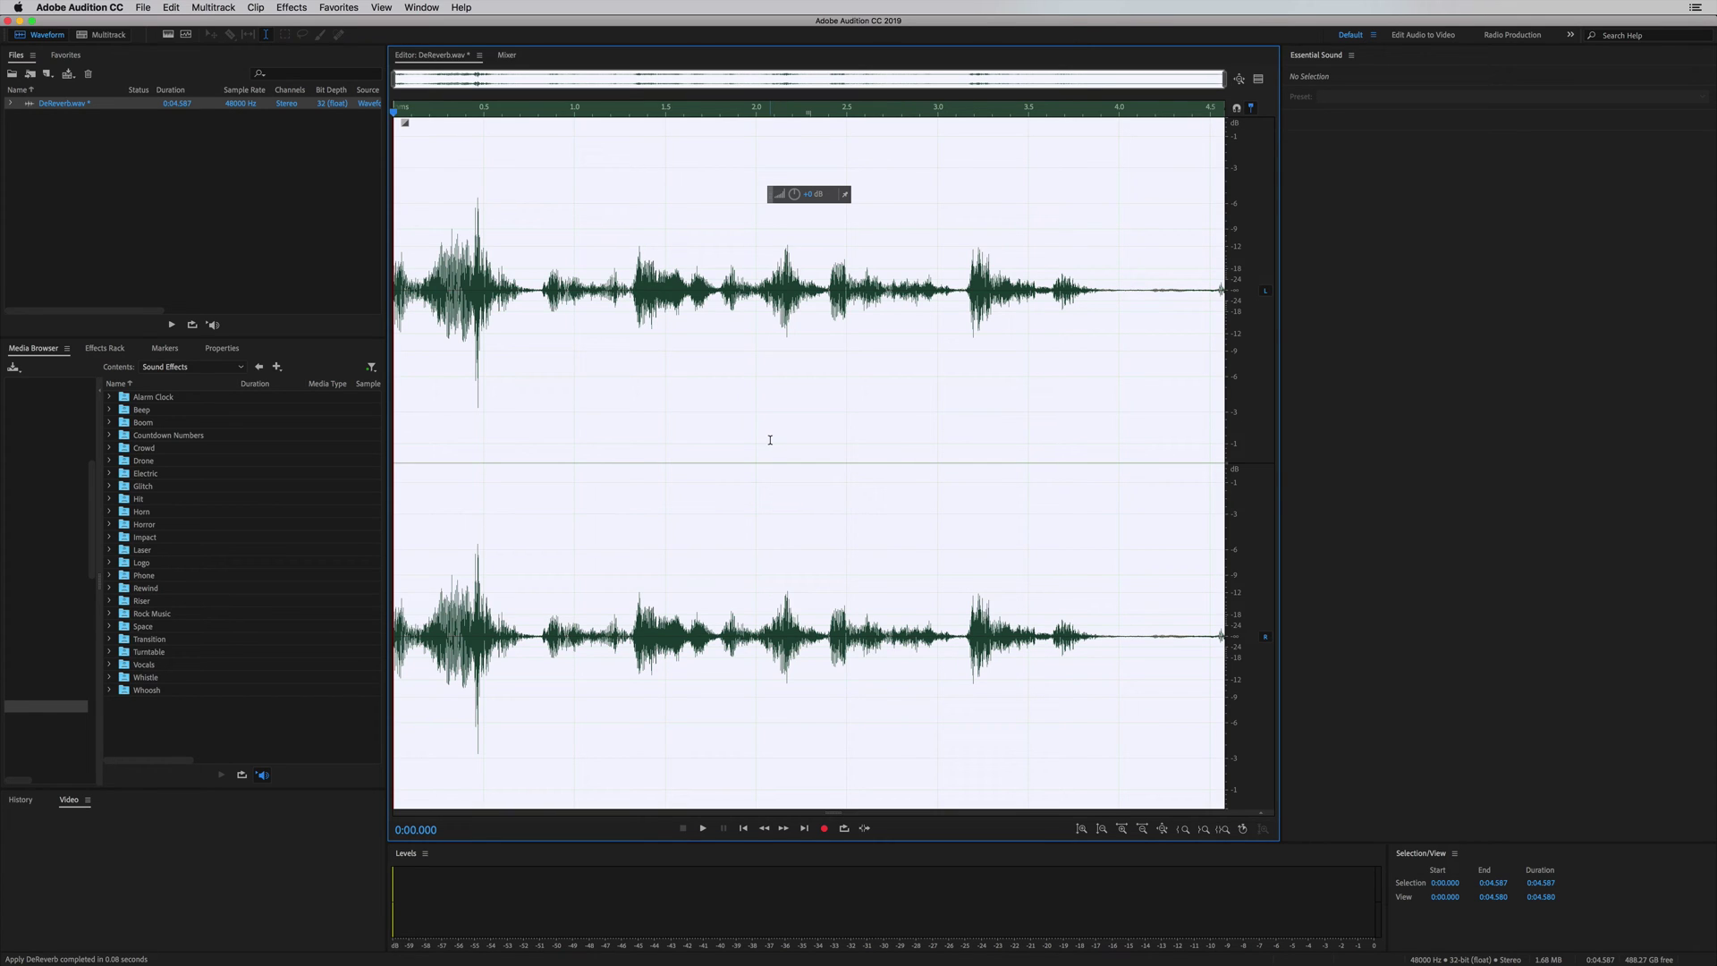
- Create a new stereo 48000 Hz audio file named Untitled 5
{"action": "key", "text": "shift+super+n"}
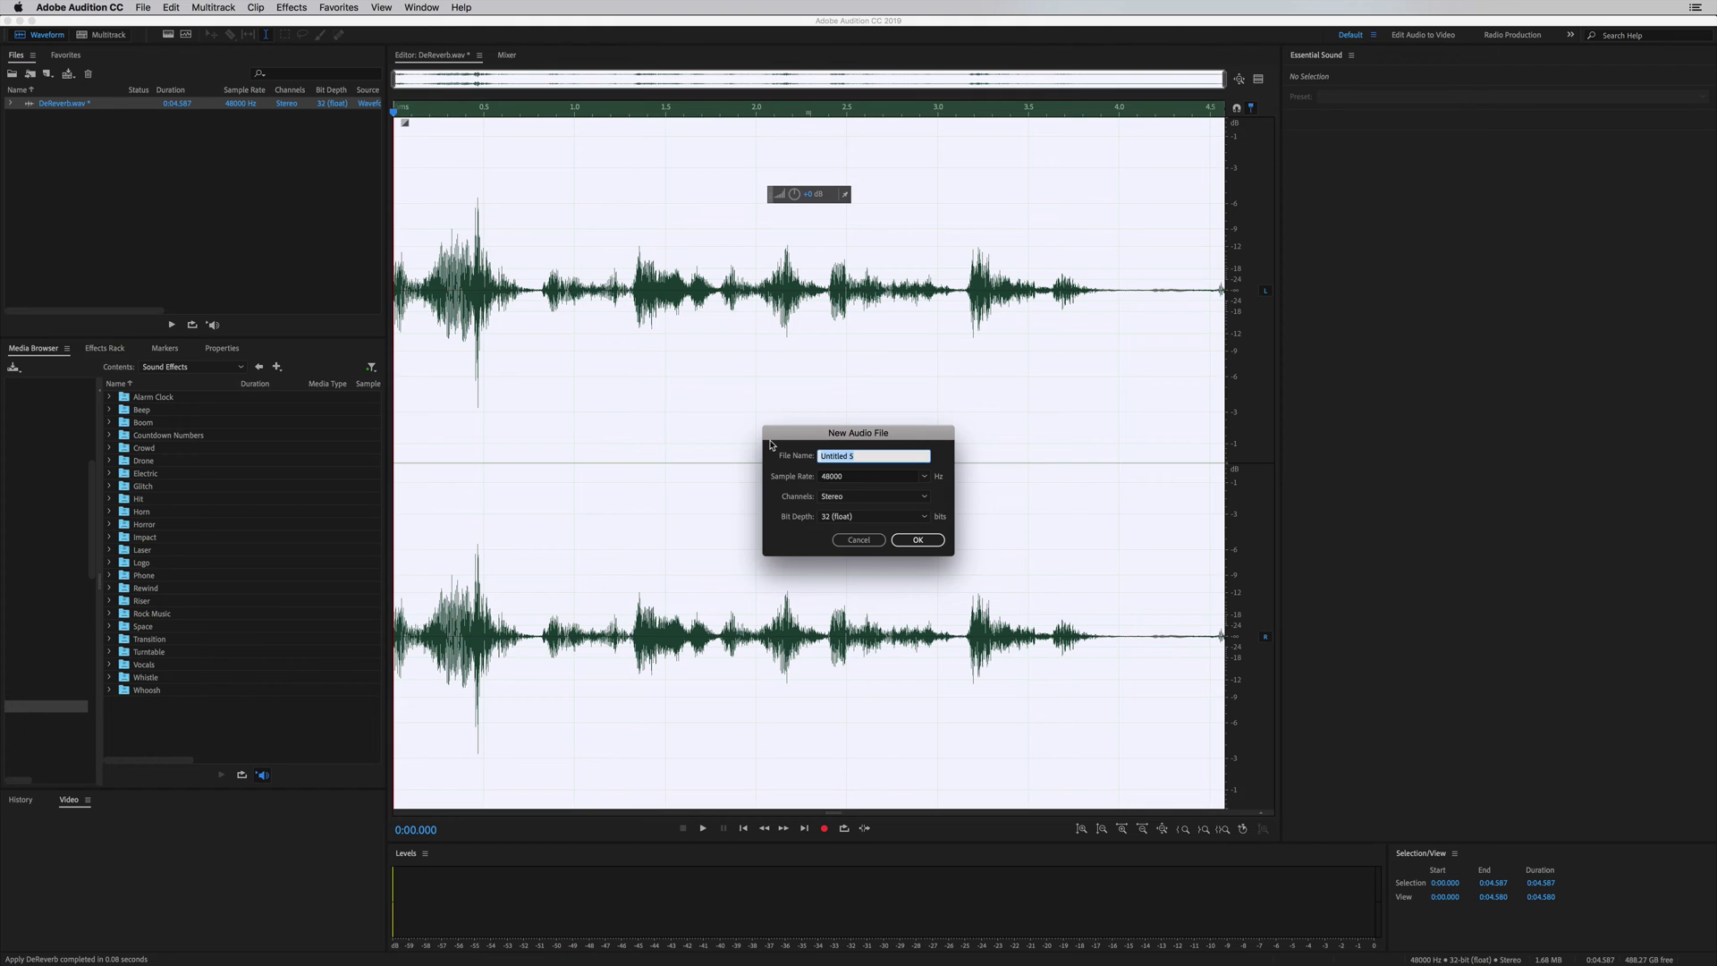
{"action": "key", "text": "Return"}
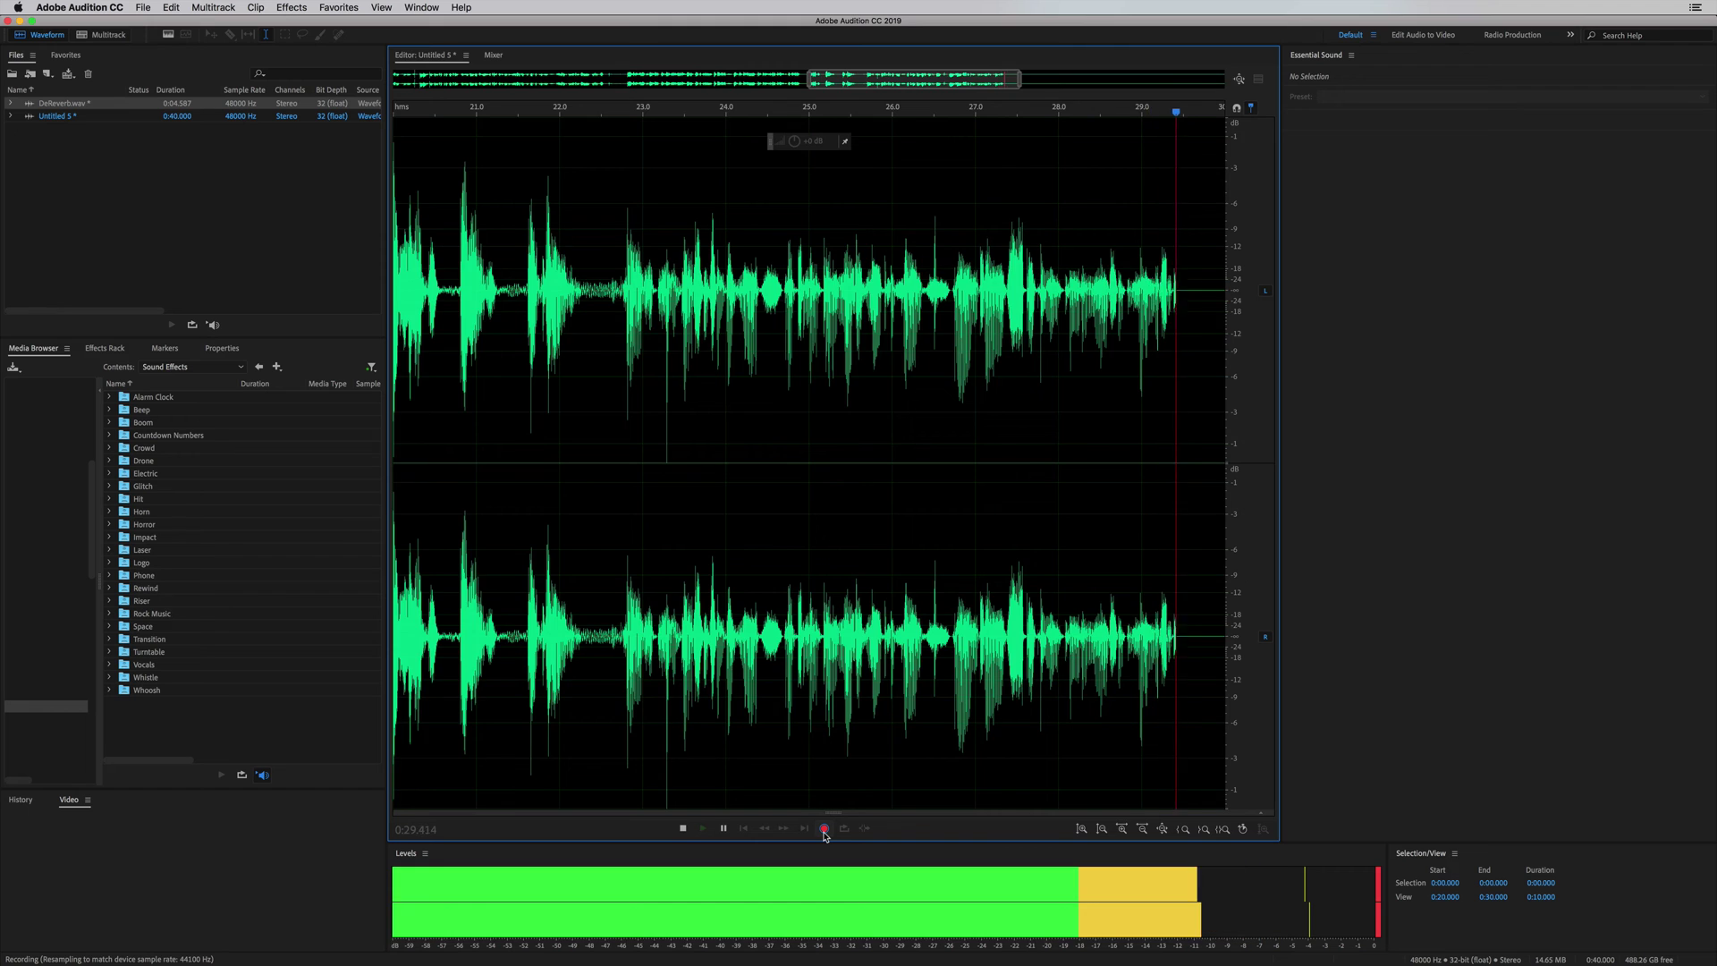
- Stop recording, play back the take, and select the passage from about 18.9 to 22.5 seconds
{"action": "left_click", "coordinate": [825, 829]}
{"action": "left_click", "coordinate": [797, 482]}
{"action": "scroll", "coordinate": [809, 388], "scroll_direction": "down", "scroll_amount": 5}
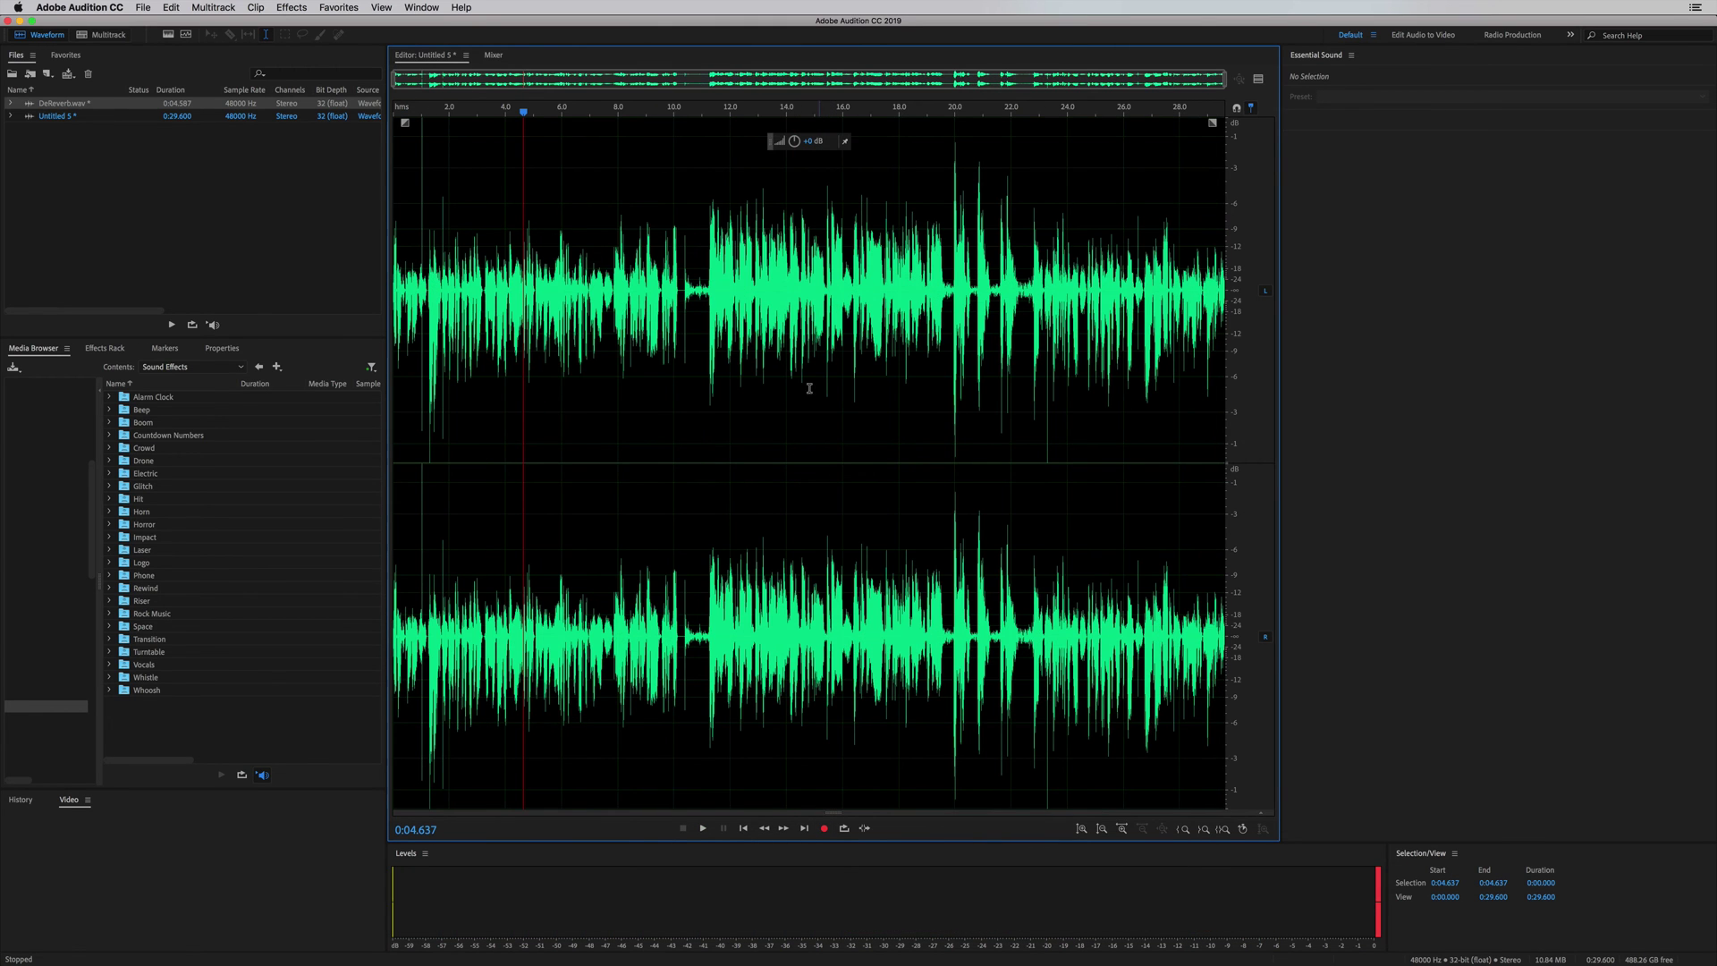
{"action": "key", "text": "space"}
{"action": "left_click_drag", "start_coordinate": [925, 287], "coordinate": [1044, 293]}
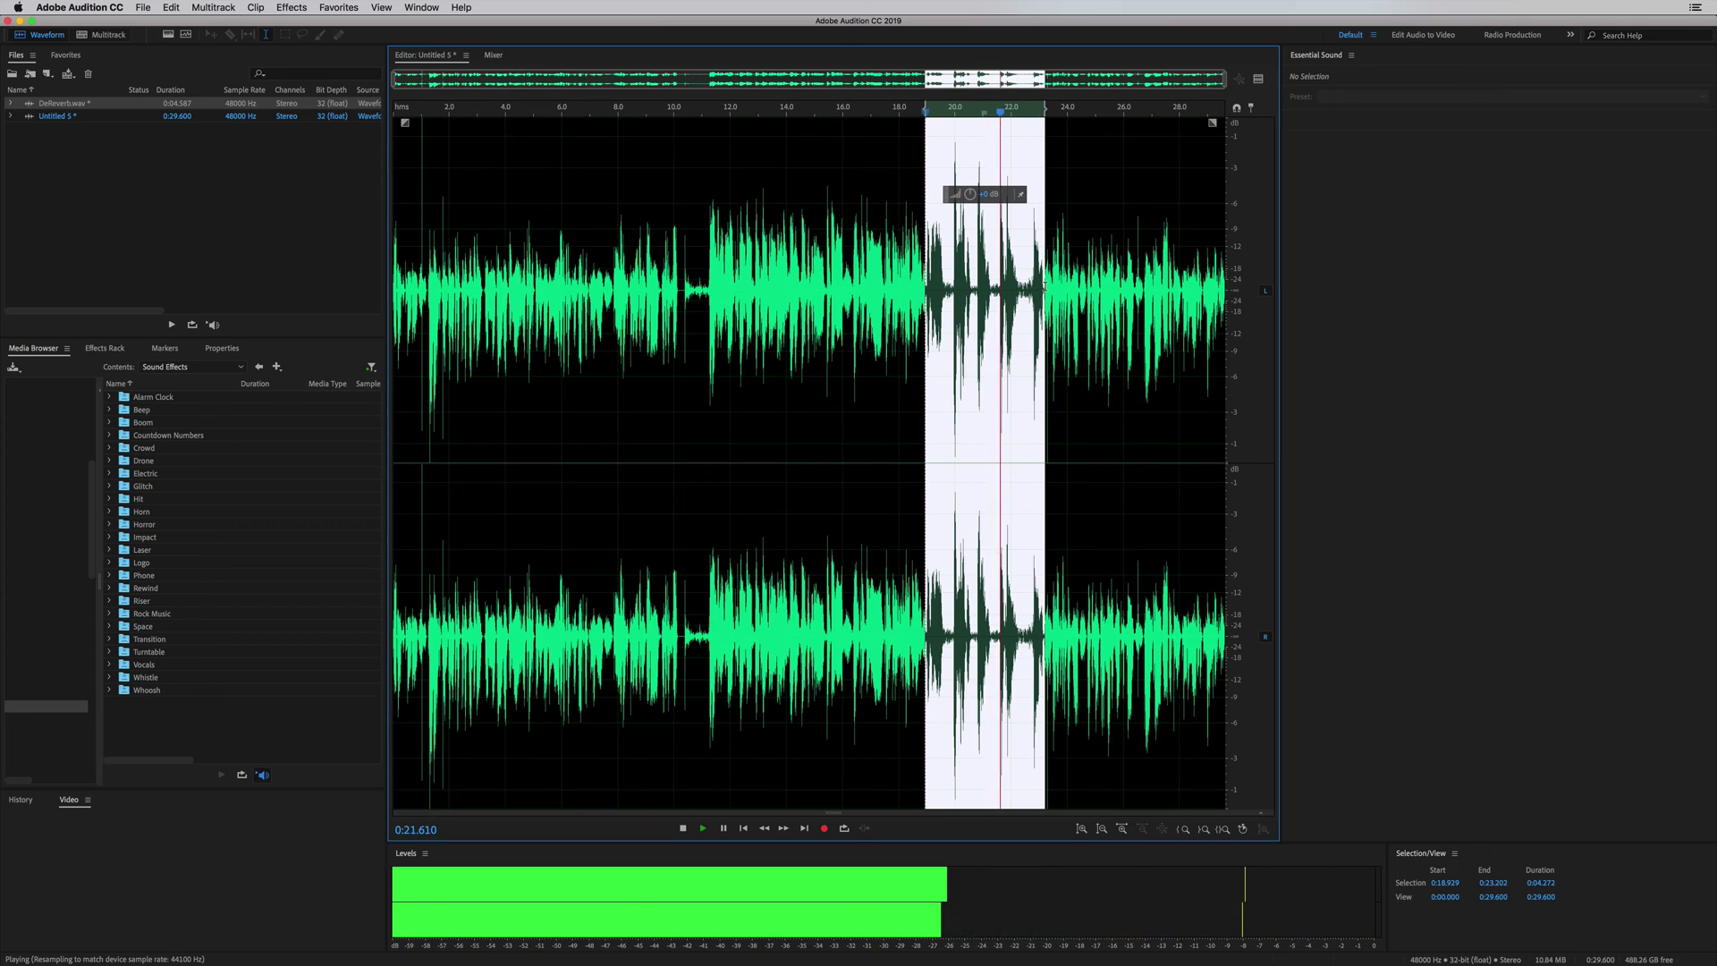
{"action": "key", "text": "space"}
- Copy the passage into a new Untitled 6 file and play it from the start
{"action": "key", "text": "super+c"}
{"action": "key", "text": "super+shift+n"}
{"action": "key", "text": "Return"}
{"action": "key", "text": "super+v"}
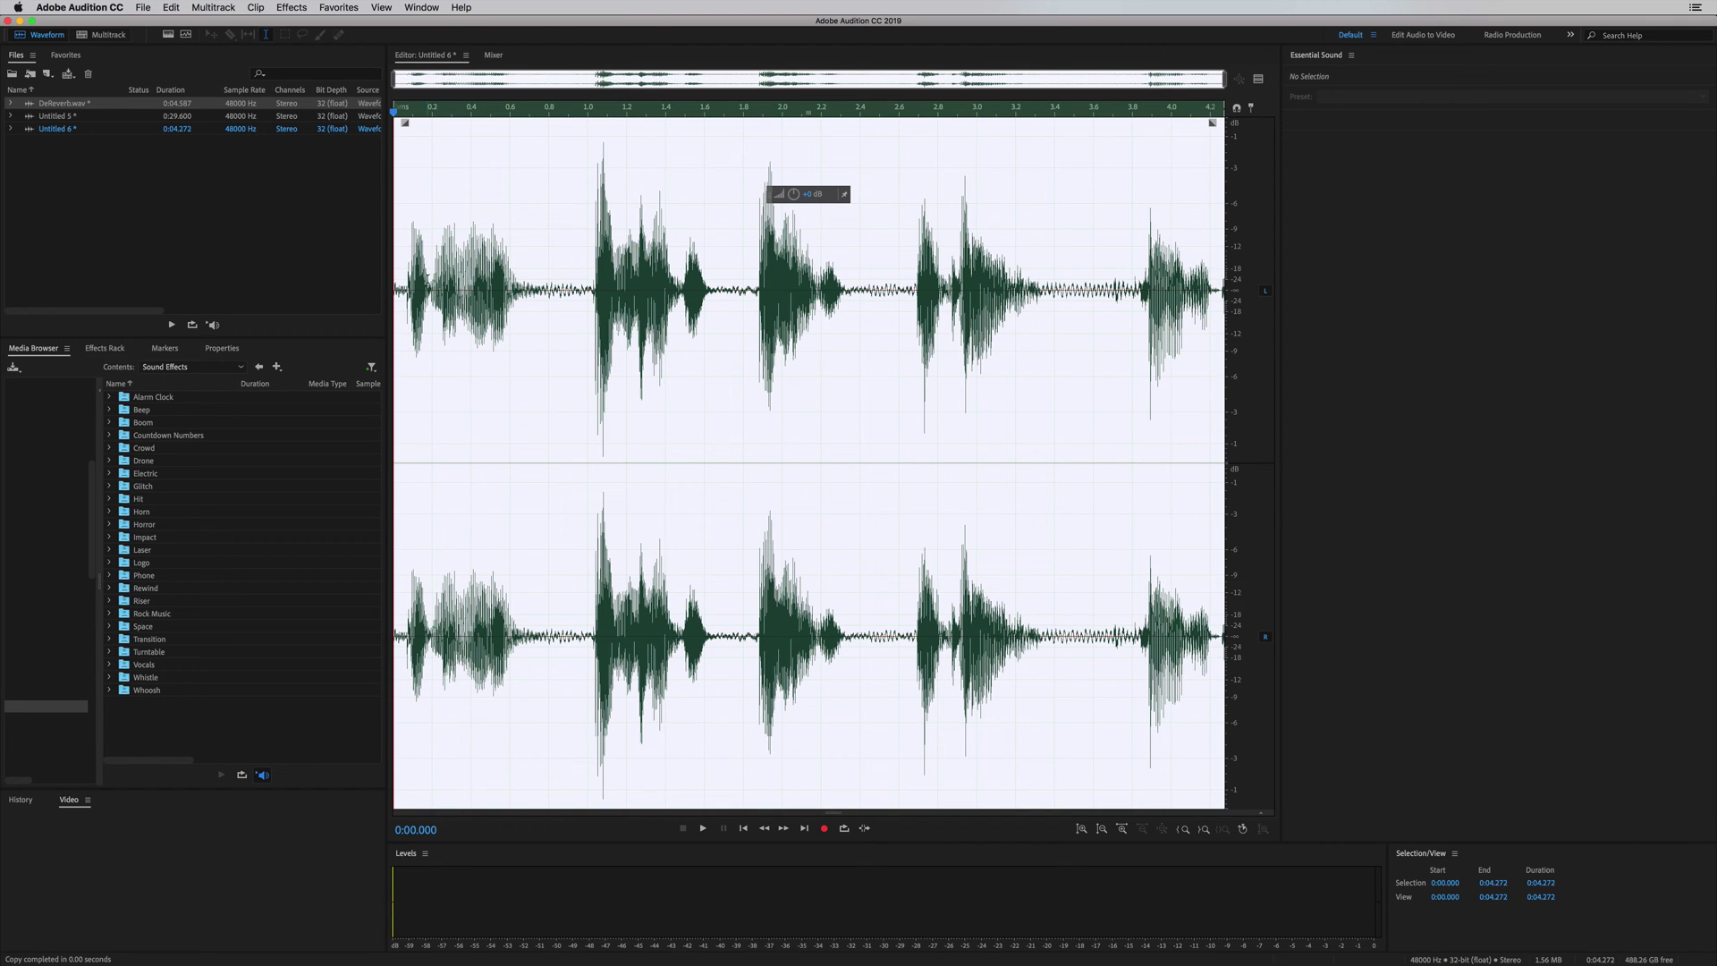
{"action": "left_click", "coordinate": [545, 306]}
{"action": "left_click", "coordinate": [401, 290]}
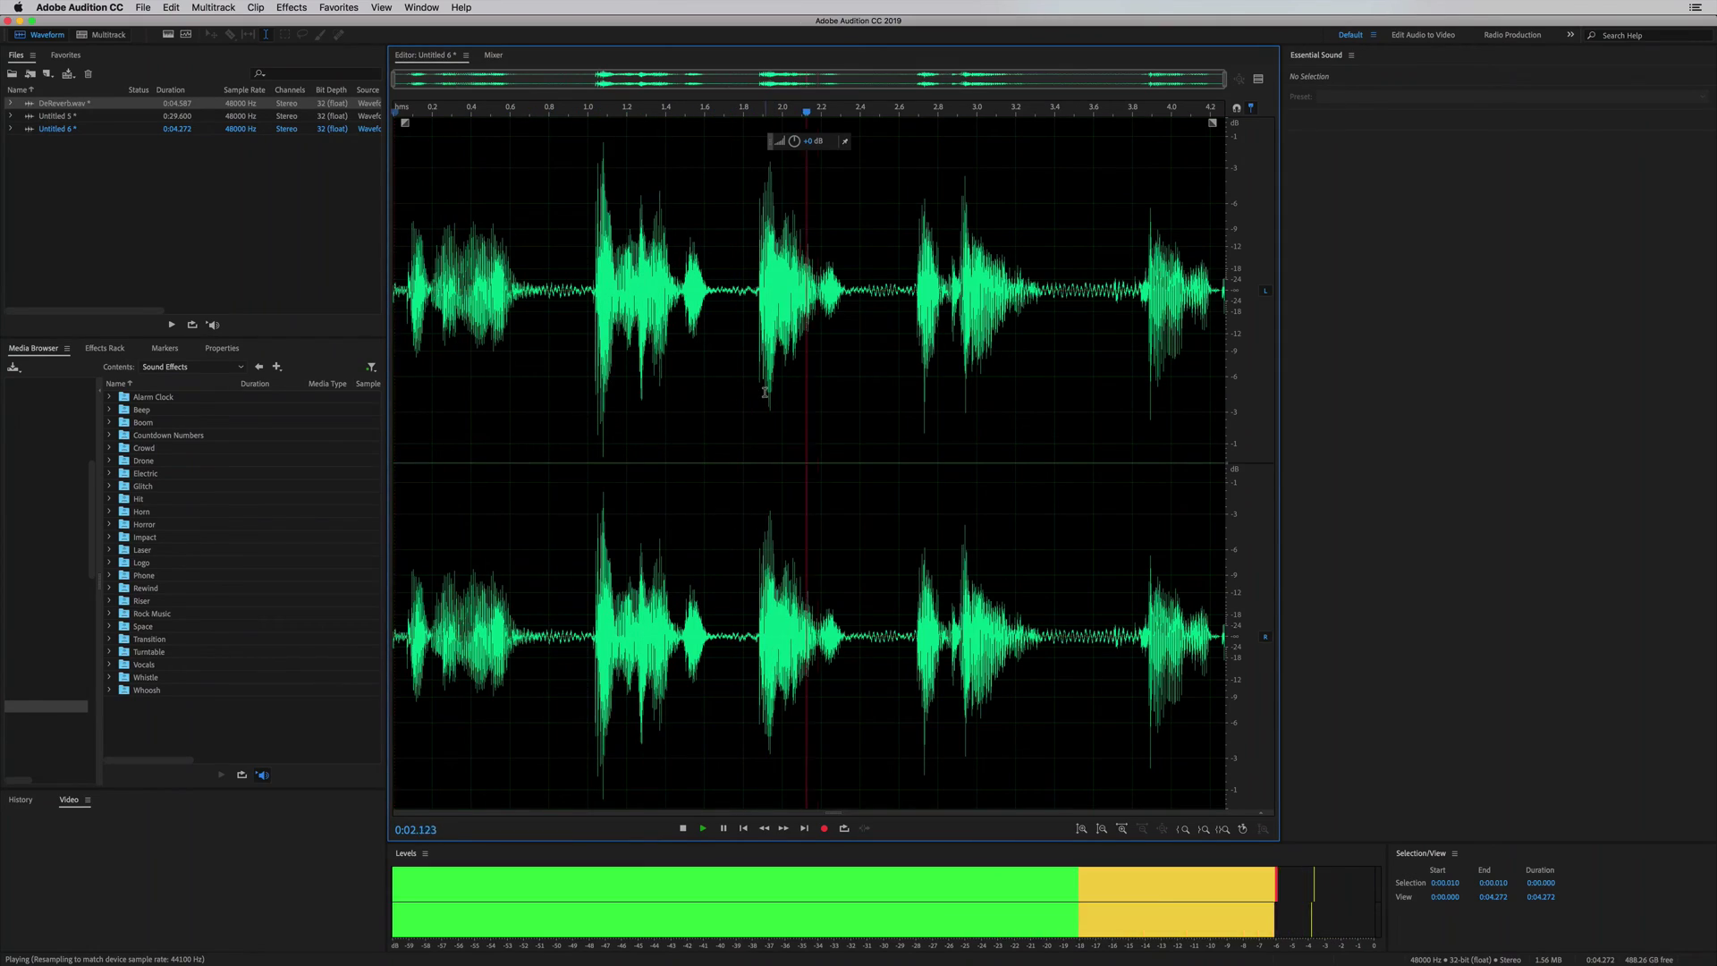
{"action": "key", "text": "space"}
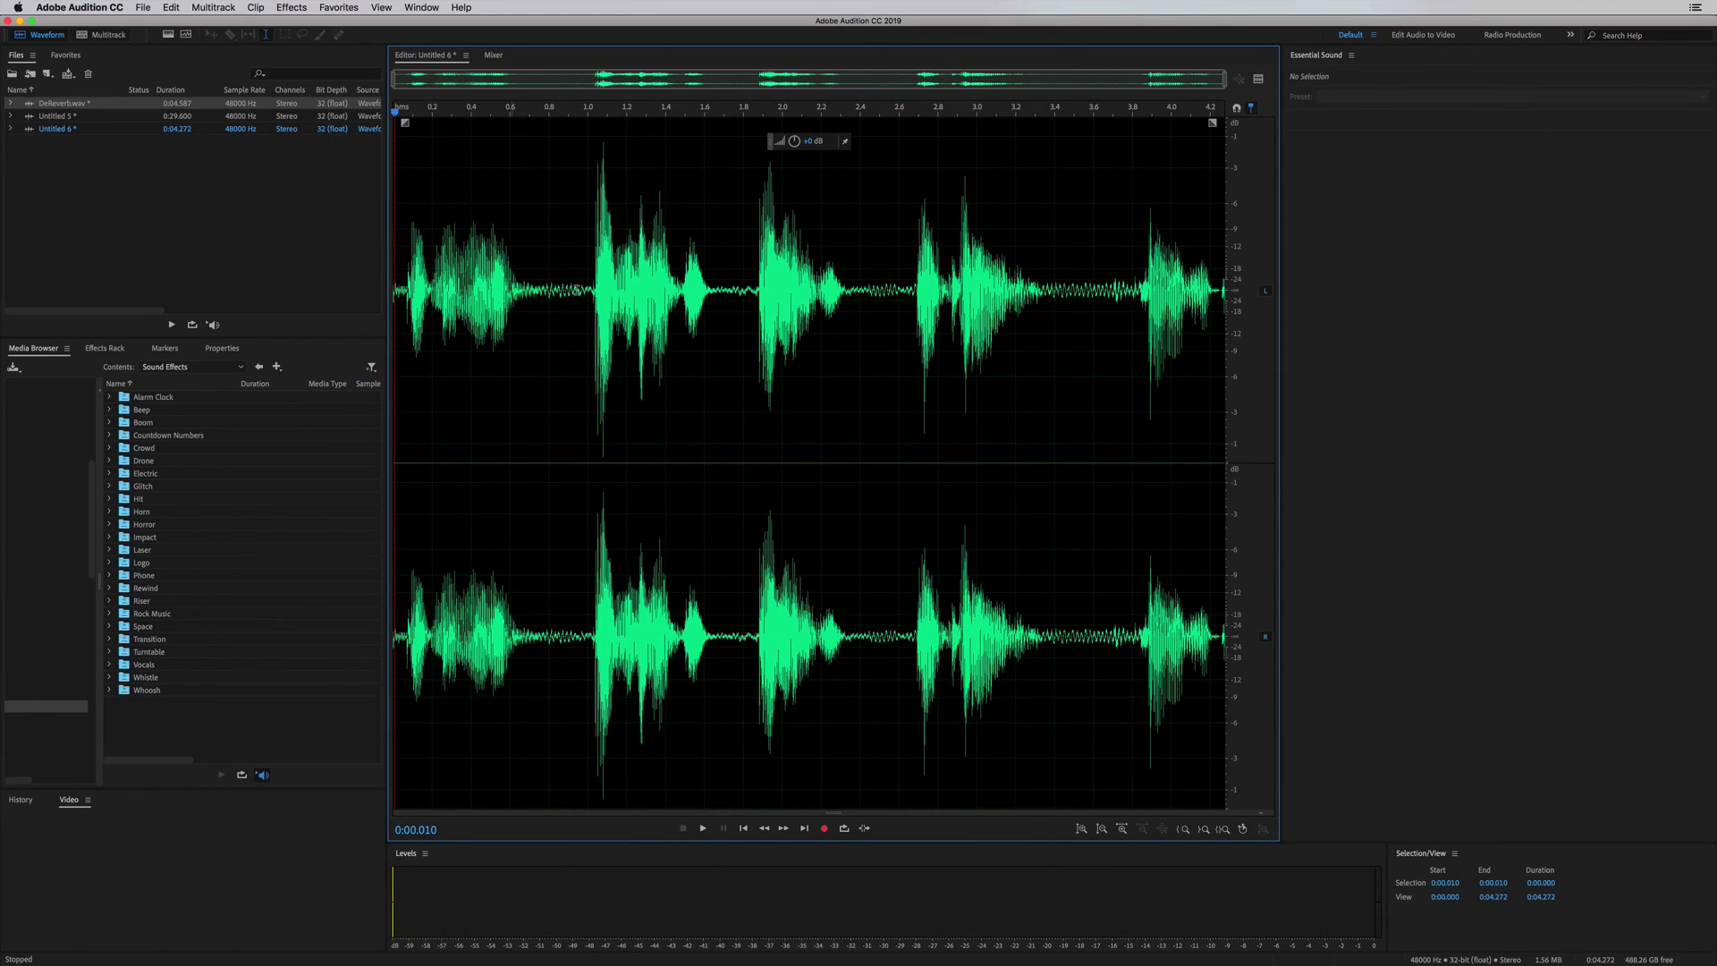
- Open DeNoise on Untitled 6 and lower its amount to about 55% while previewing
{"action": "left_click", "coordinate": [292, 9]}
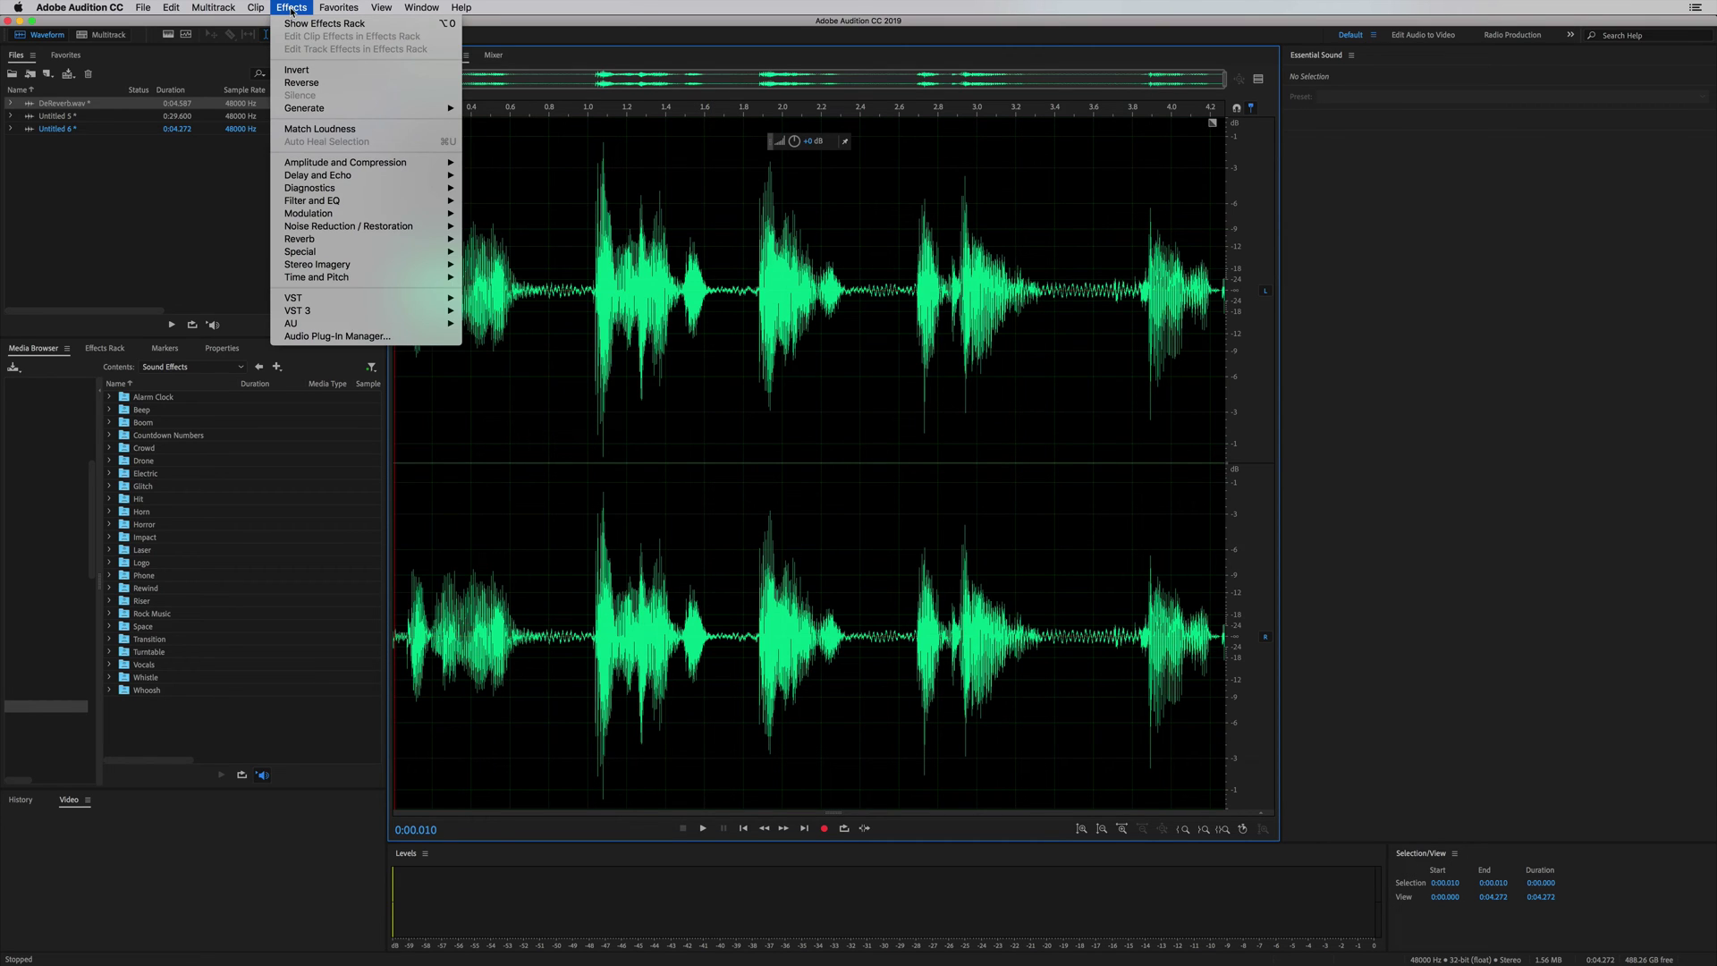
{"action": "mouse_move", "coordinate": [384, 226]}
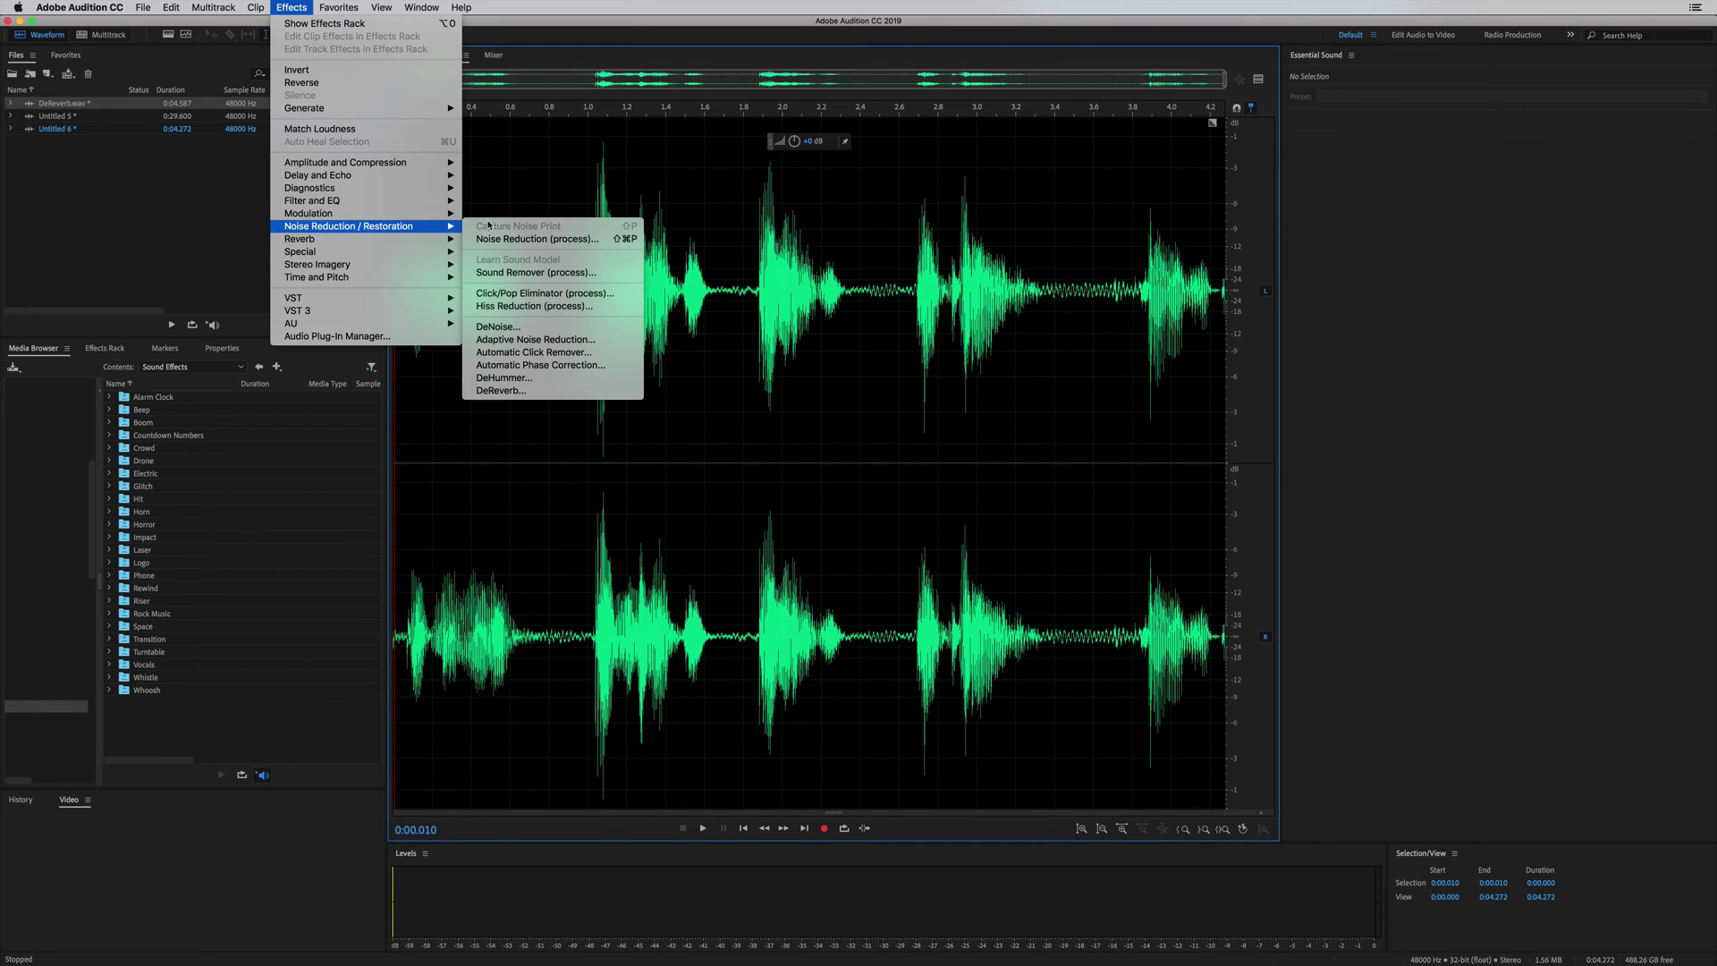
{"action": "left_click", "coordinate": [522, 327]}
{"action": "key", "text": "space"}
{"action": "left_click_drag", "start_coordinate": [863, 593], "coordinate": [858, 597]}
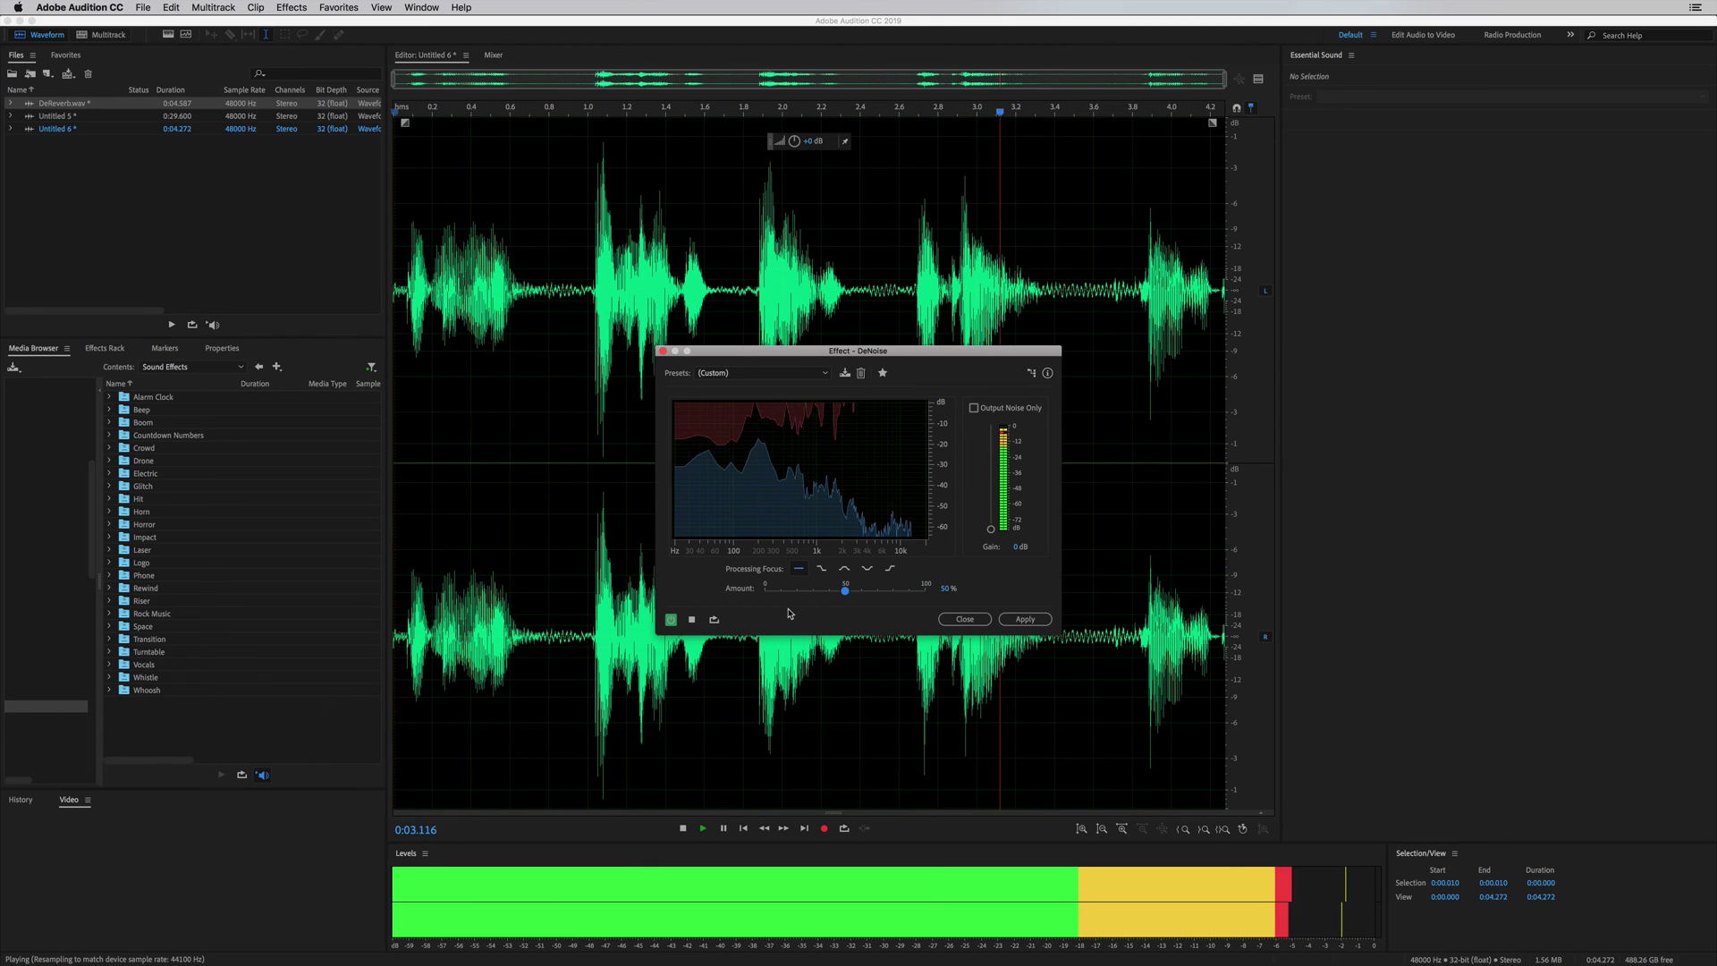
{"action": "key", "text": "space"}
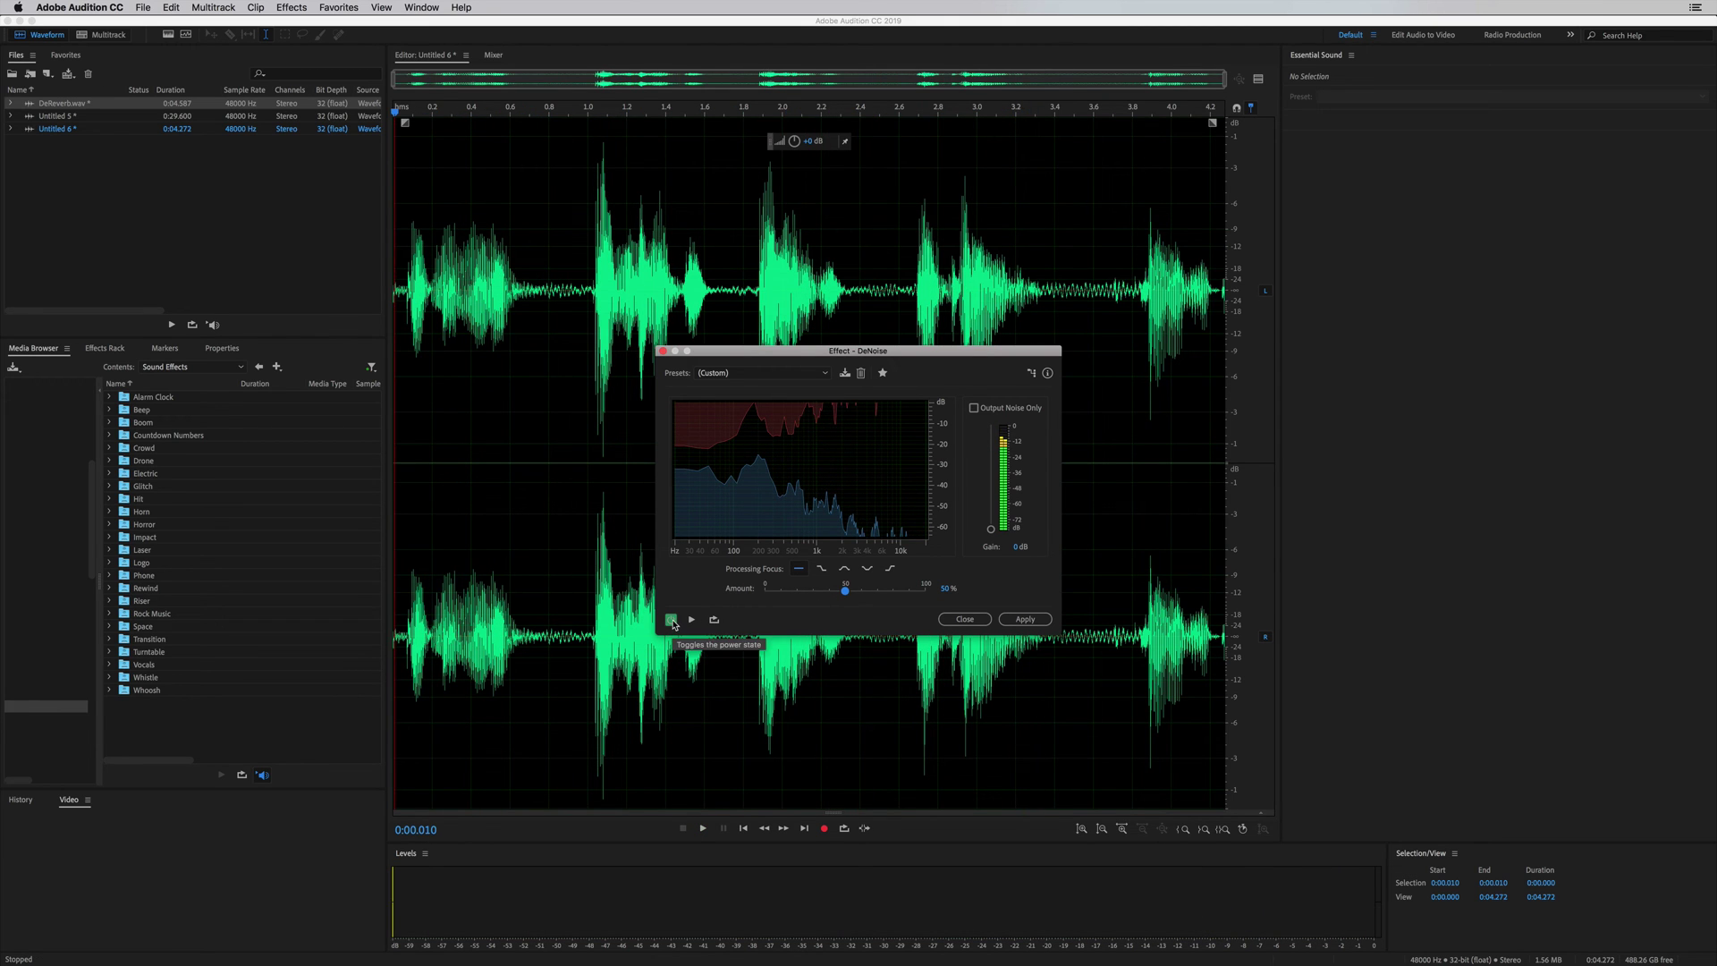
- Compare DeNoise against the bypassed original, apply it, and clear the waveform selection
{"action": "left_click", "coordinate": [671, 619]}
{"action": "key", "text": "space"}
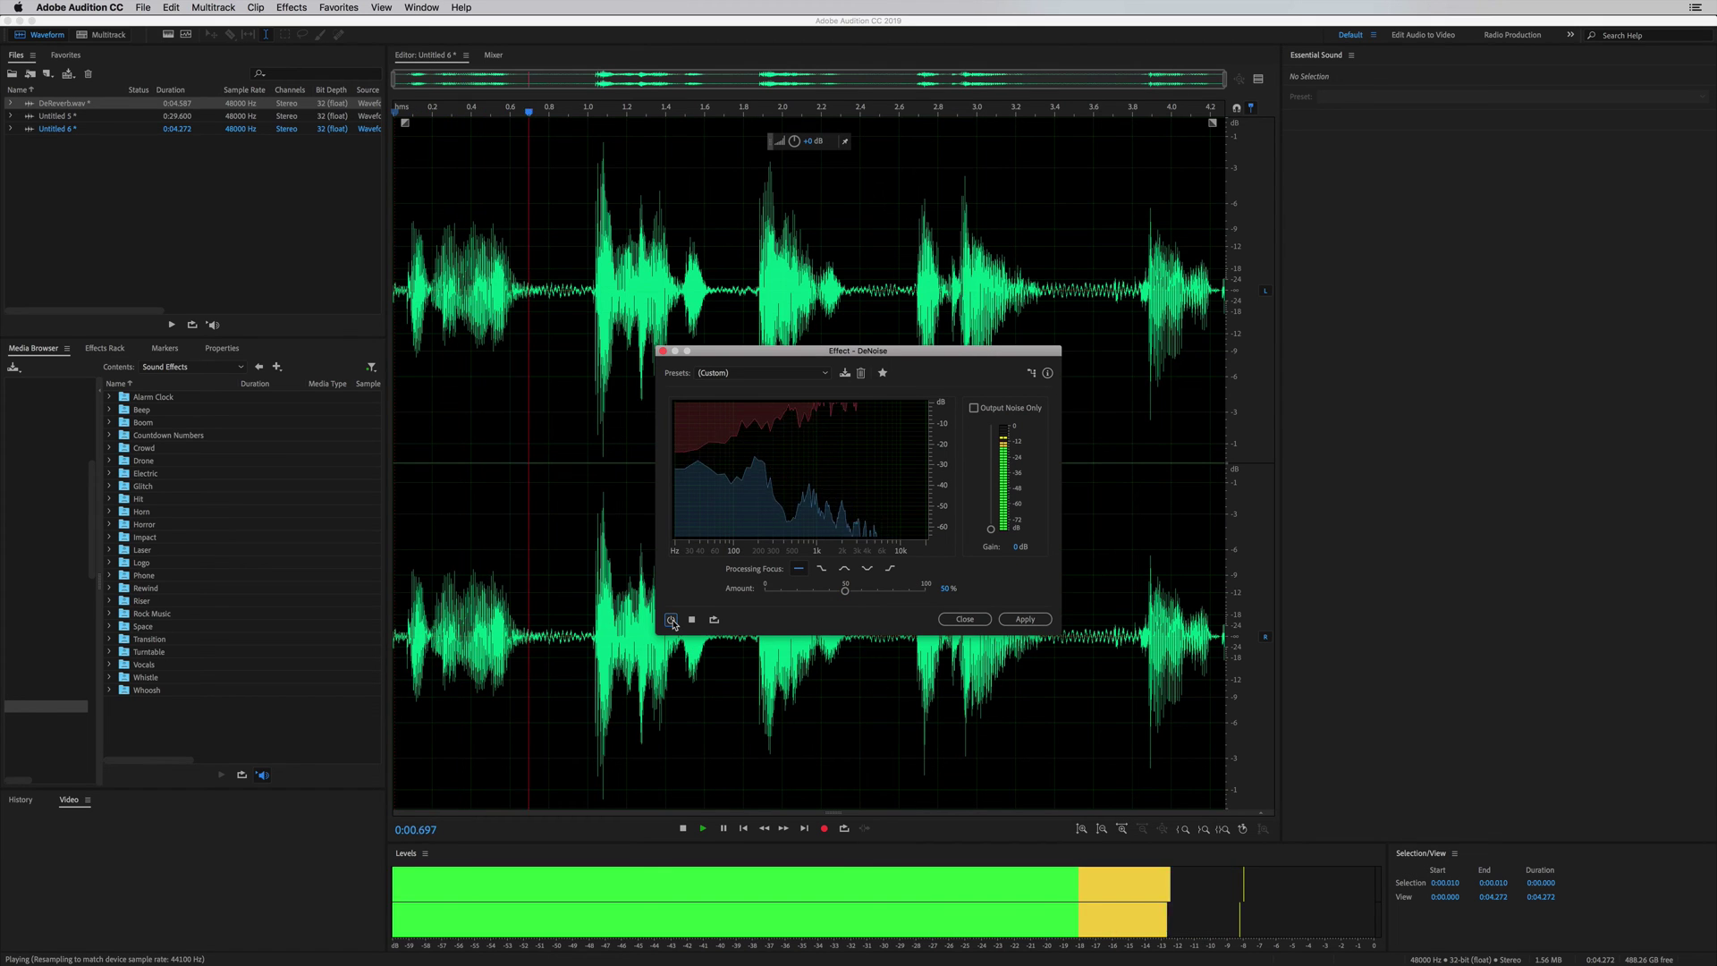
{"action": "left_click", "coordinate": [670, 619]}
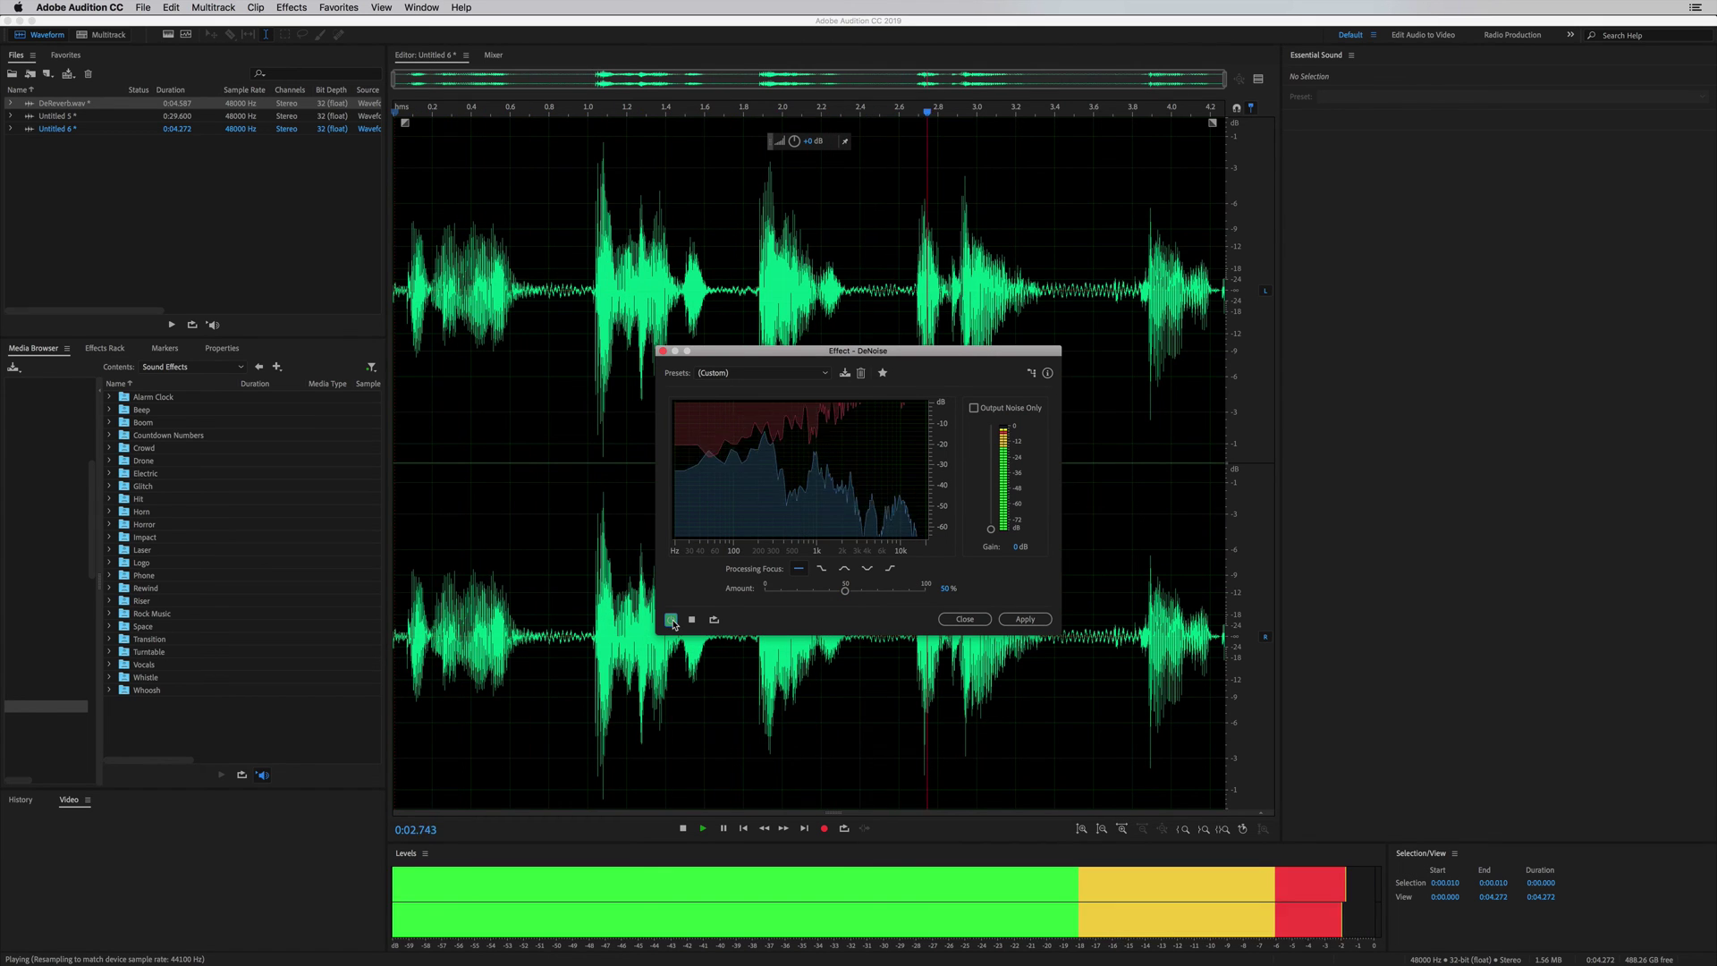
{"action": "key", "text": "space"}
{"action": "left_click", "coordinate": [1025, 619]}
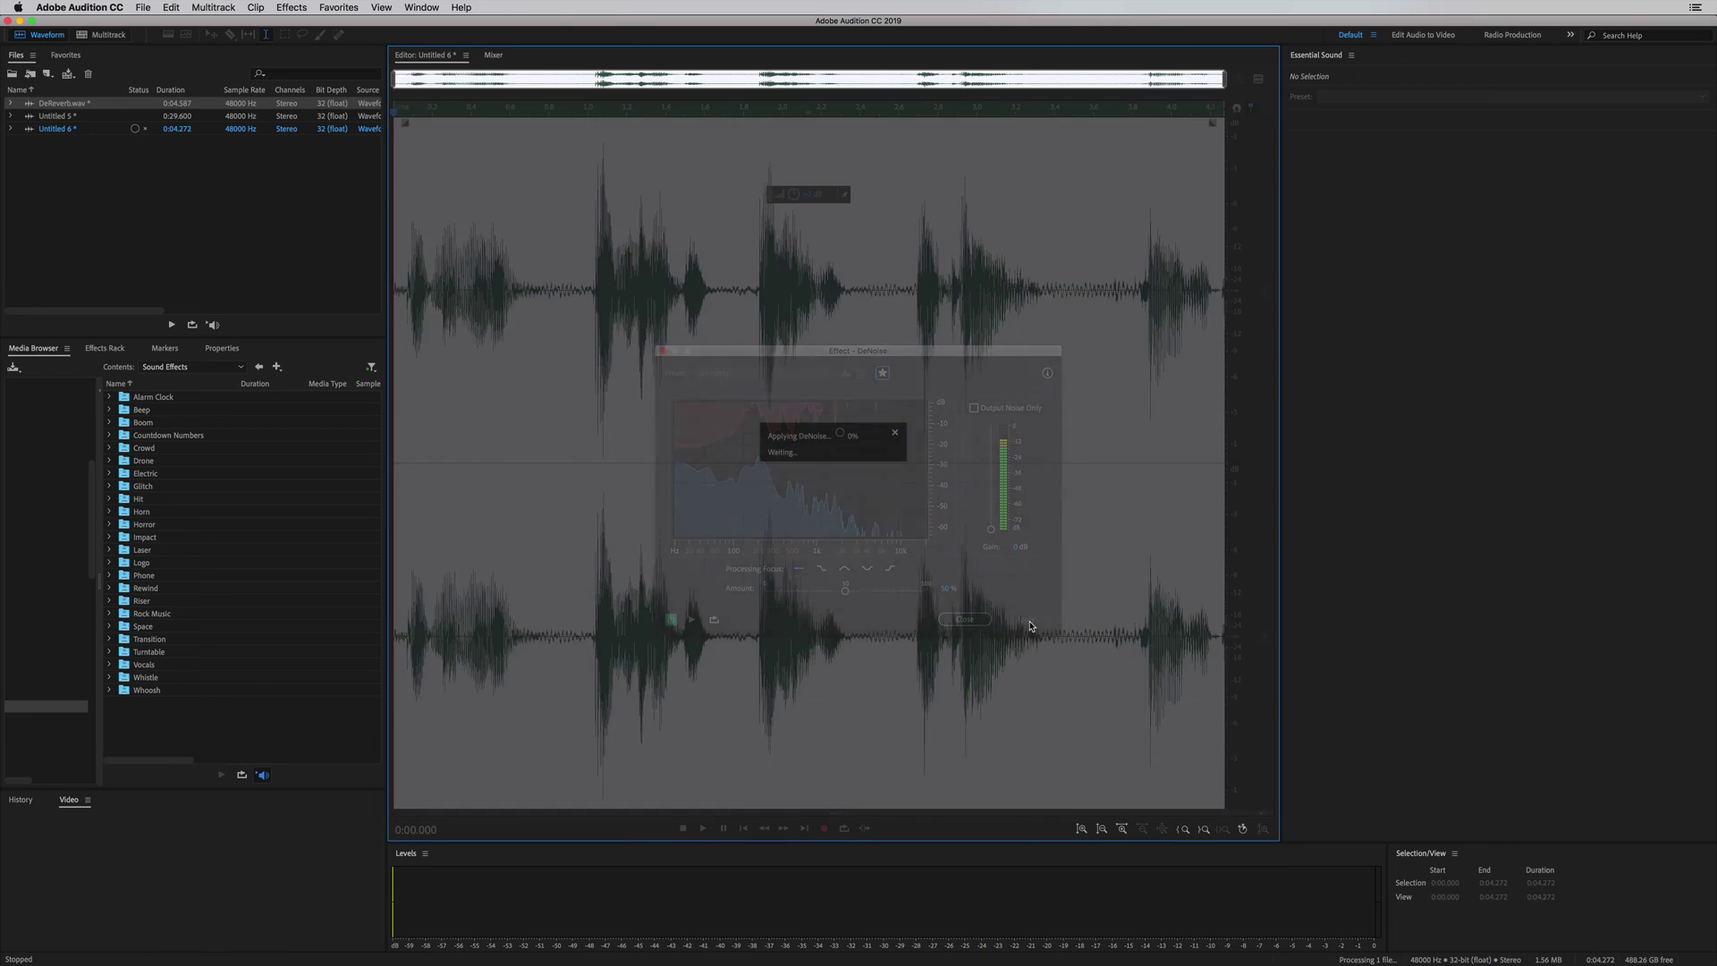
{"action": "left_click", "coordinate": [725, 290]}
{"action": "left_click", "coordinate": [869, 295]}
{"action": "left_click", "coordinate": [580, 295]}
- Select the entire Untitled 6 waveform and open DeReverb with its preset list
{"action": "double_click", "coordinate": [559, 235]}
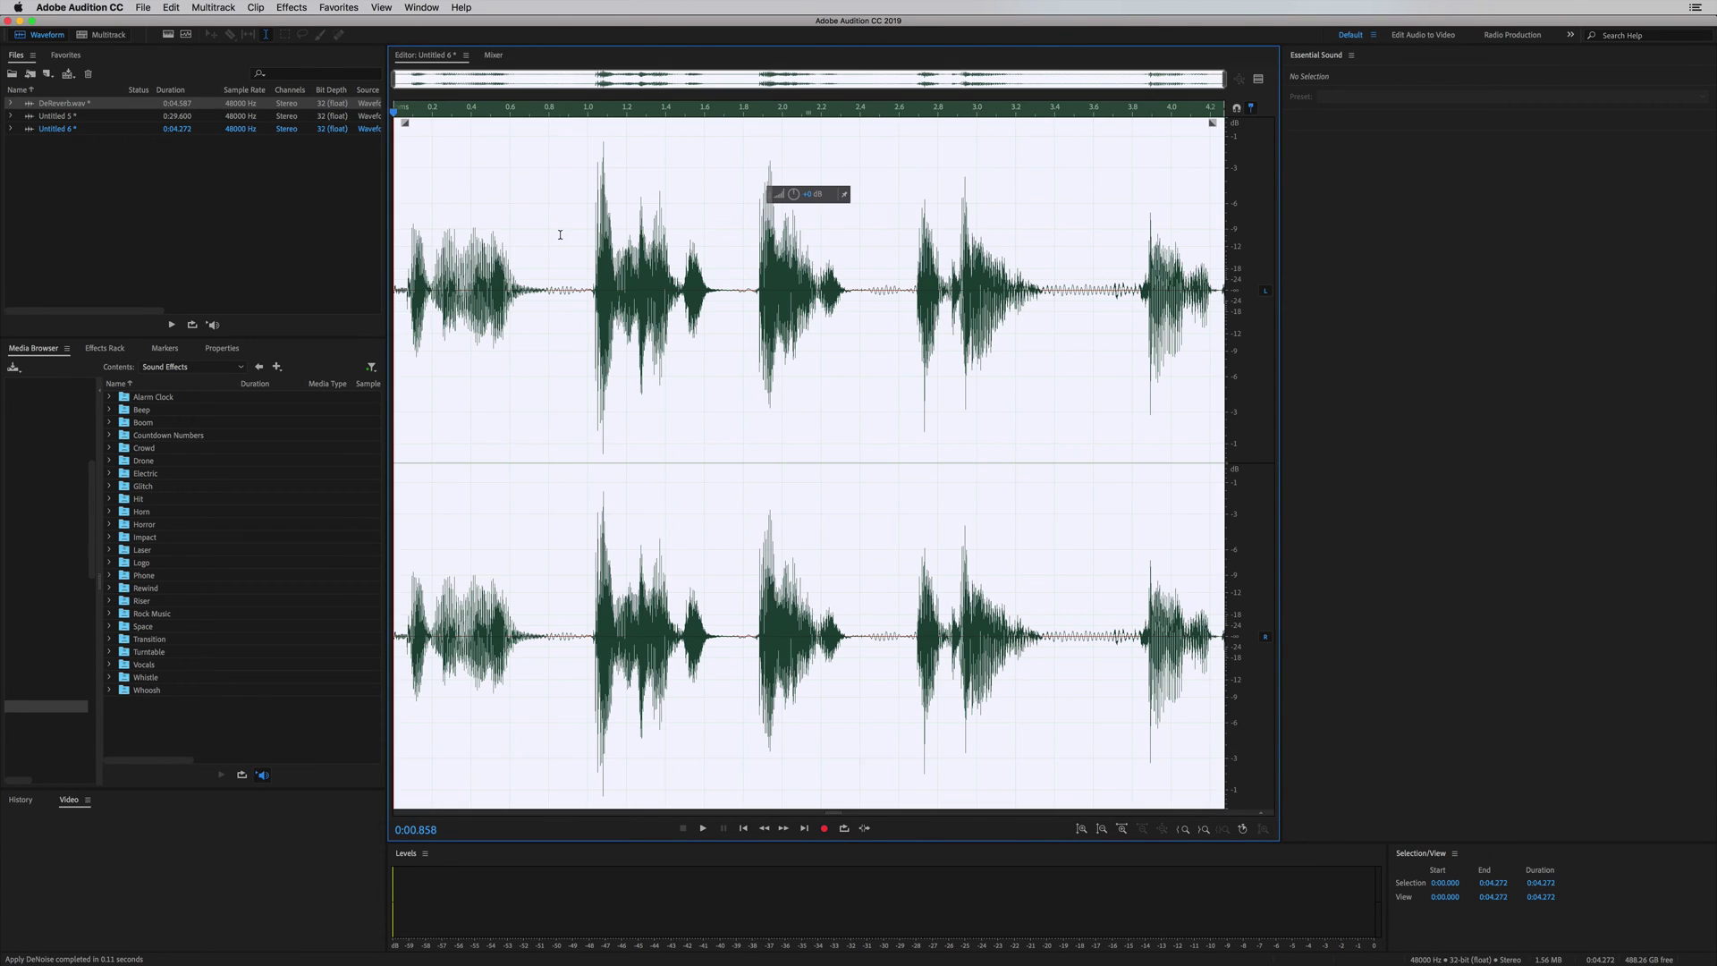
{"action": "left_click", "coordinate": [295, 8]}
{"action": "mouse_move", "coordinate": [376, 227]}
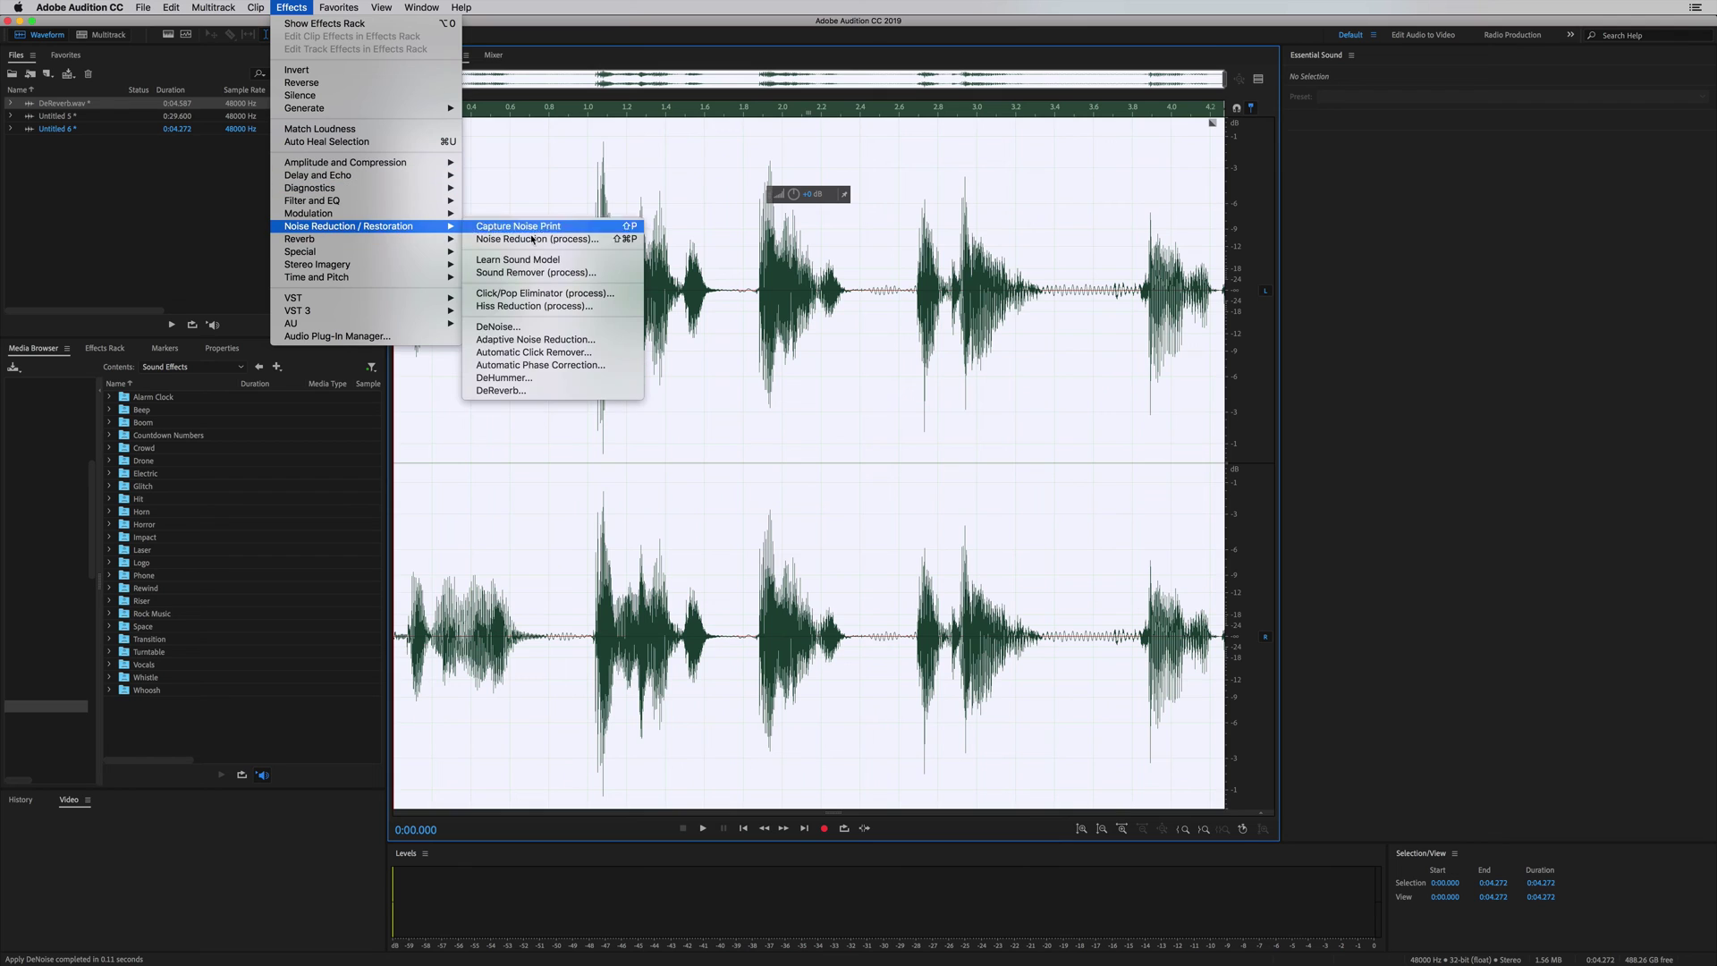
{"action": "left_click", "coordinate": [564, 395]}
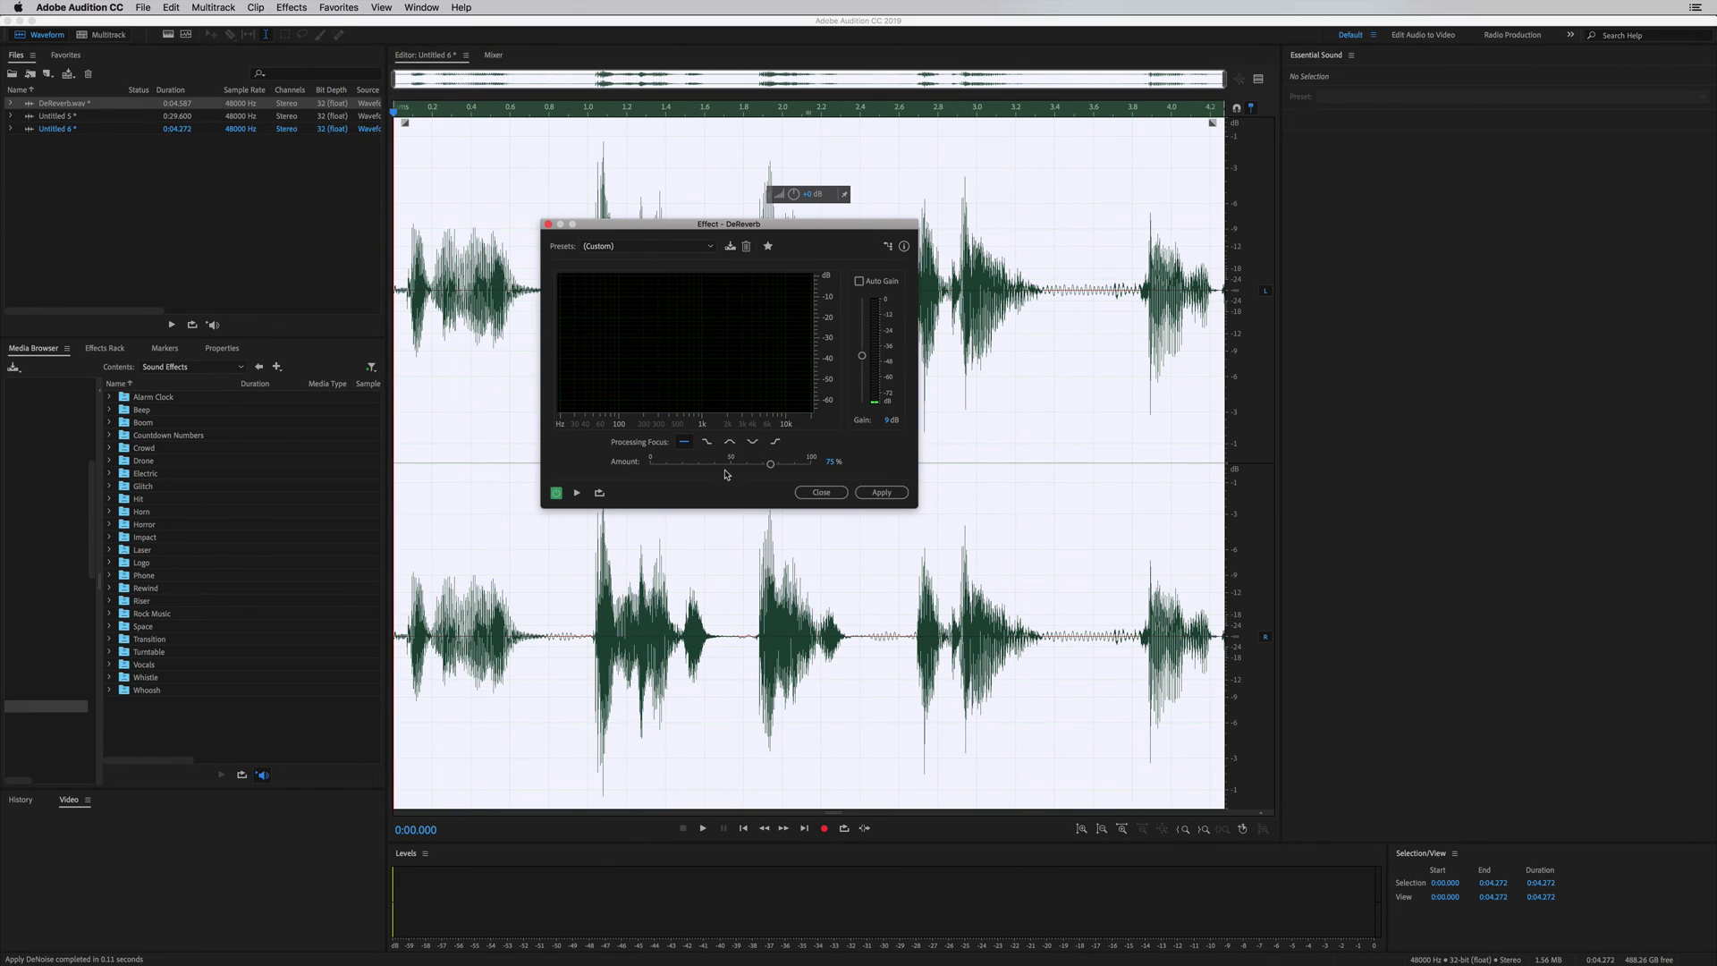
{"action": "left_click", "coordinate": [631, 244]}
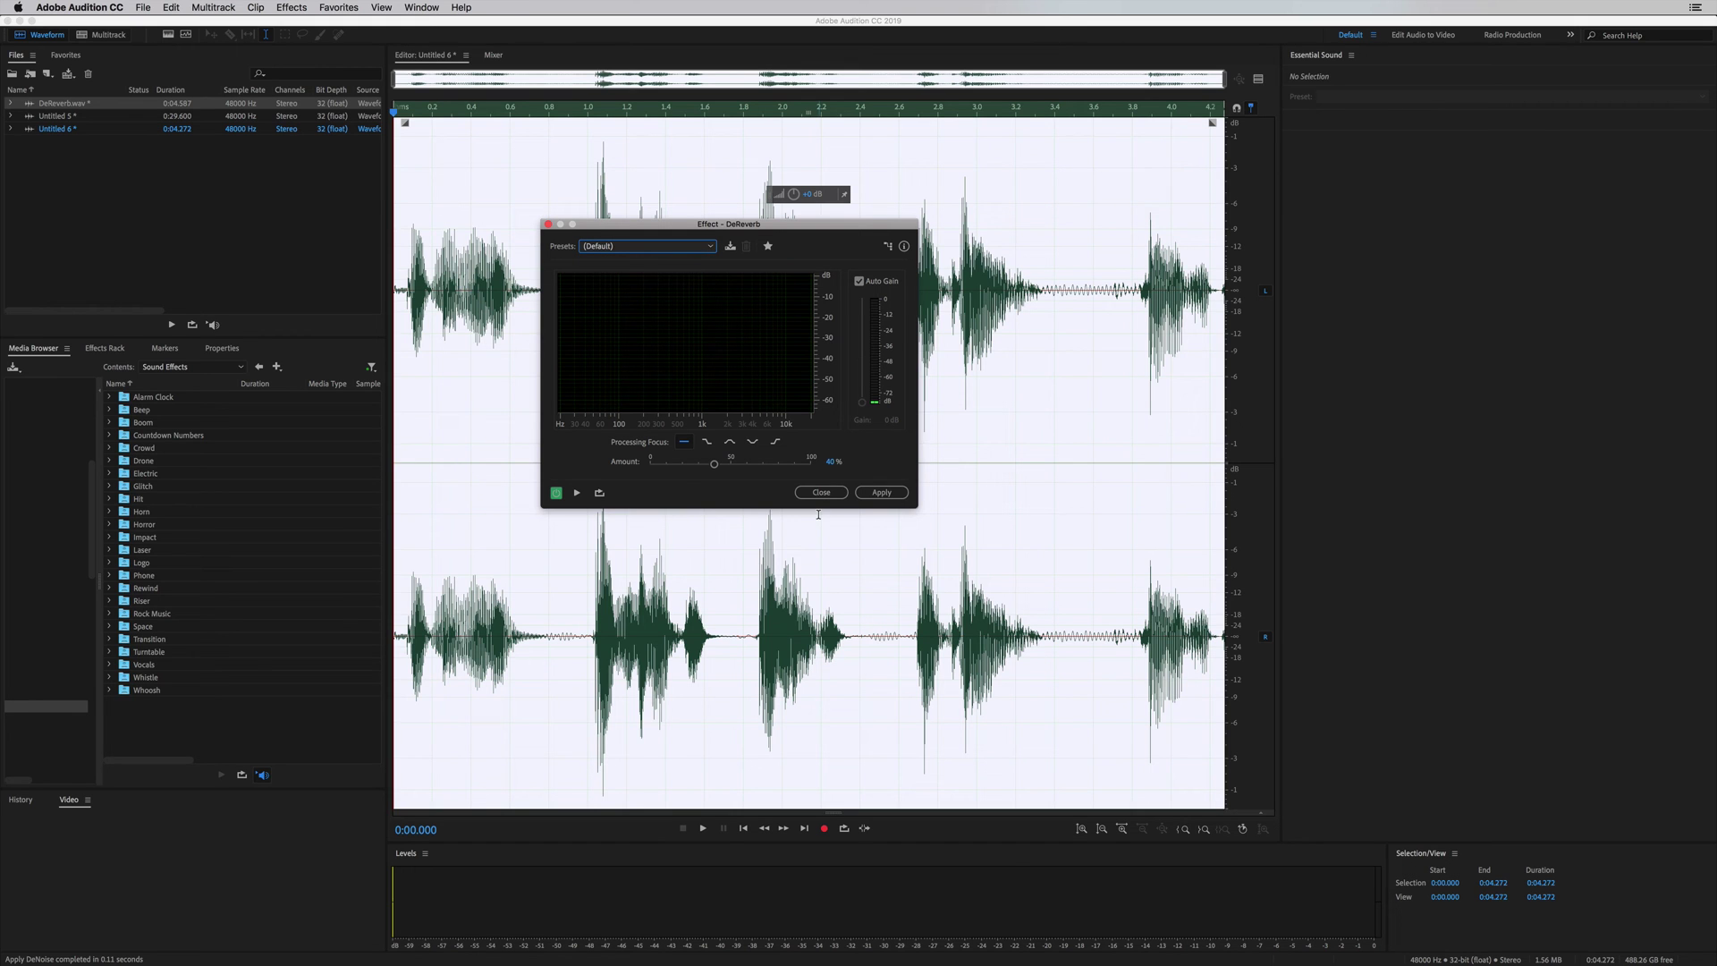
- Preview the DeReverb result on the whole clip several times
{"action": "key", "text": "space"}
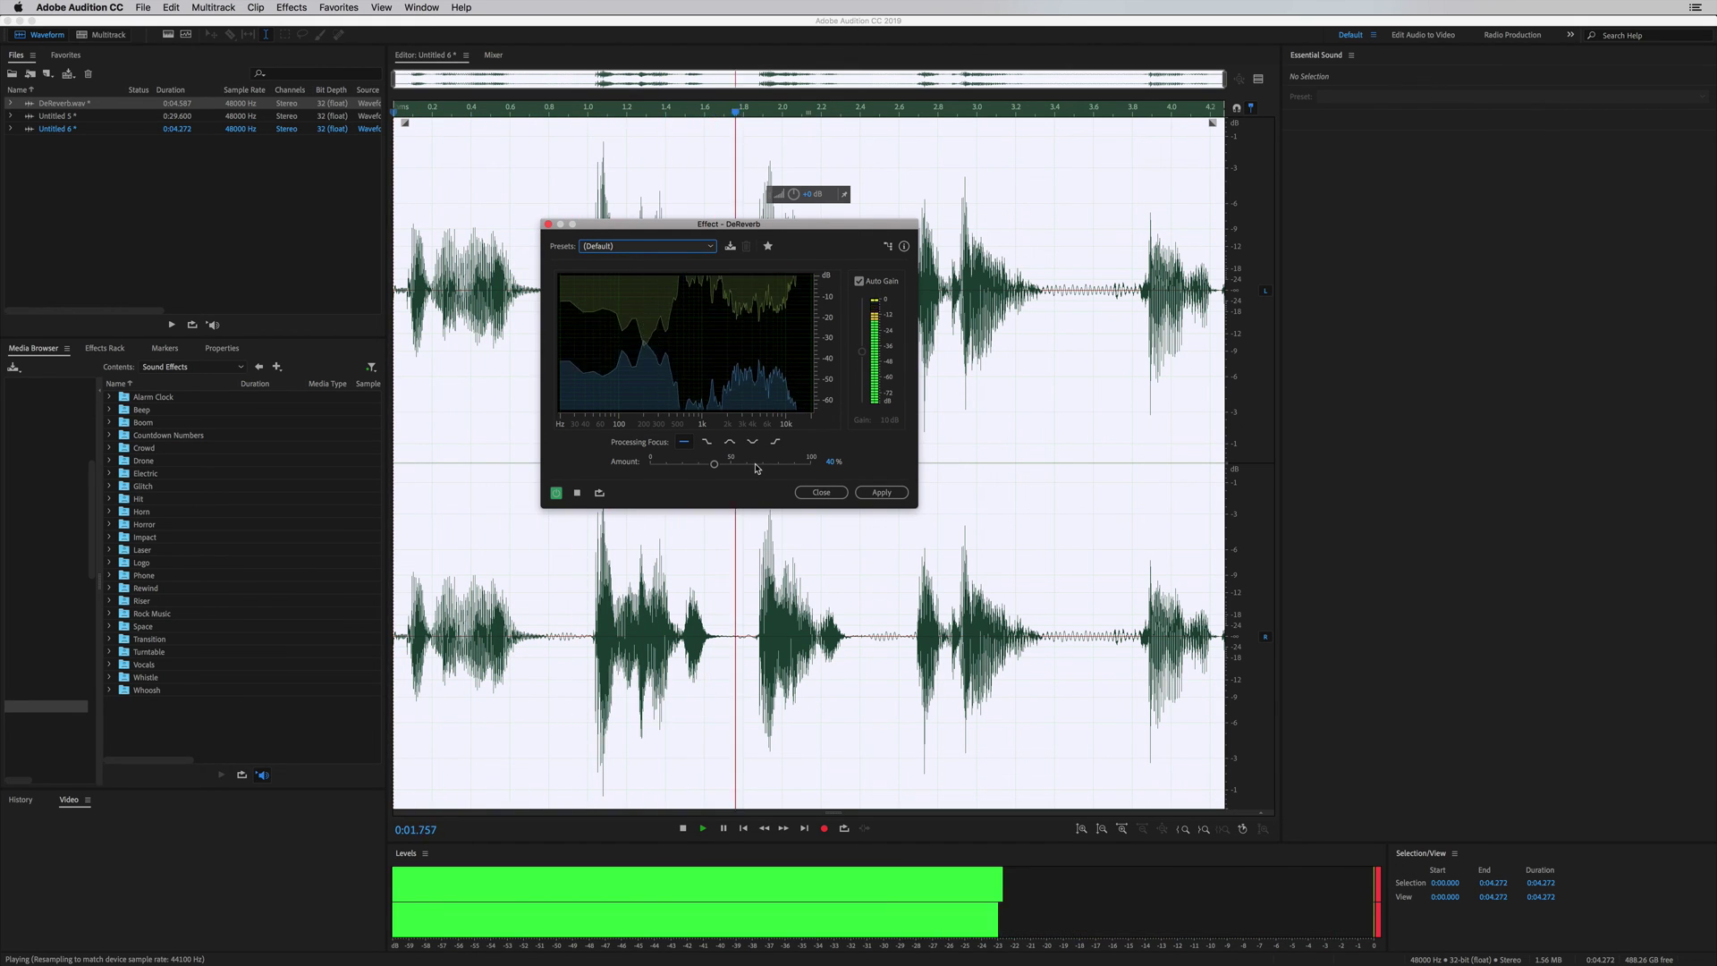
{"action": "left_click", "coordinate": [577, 493]}
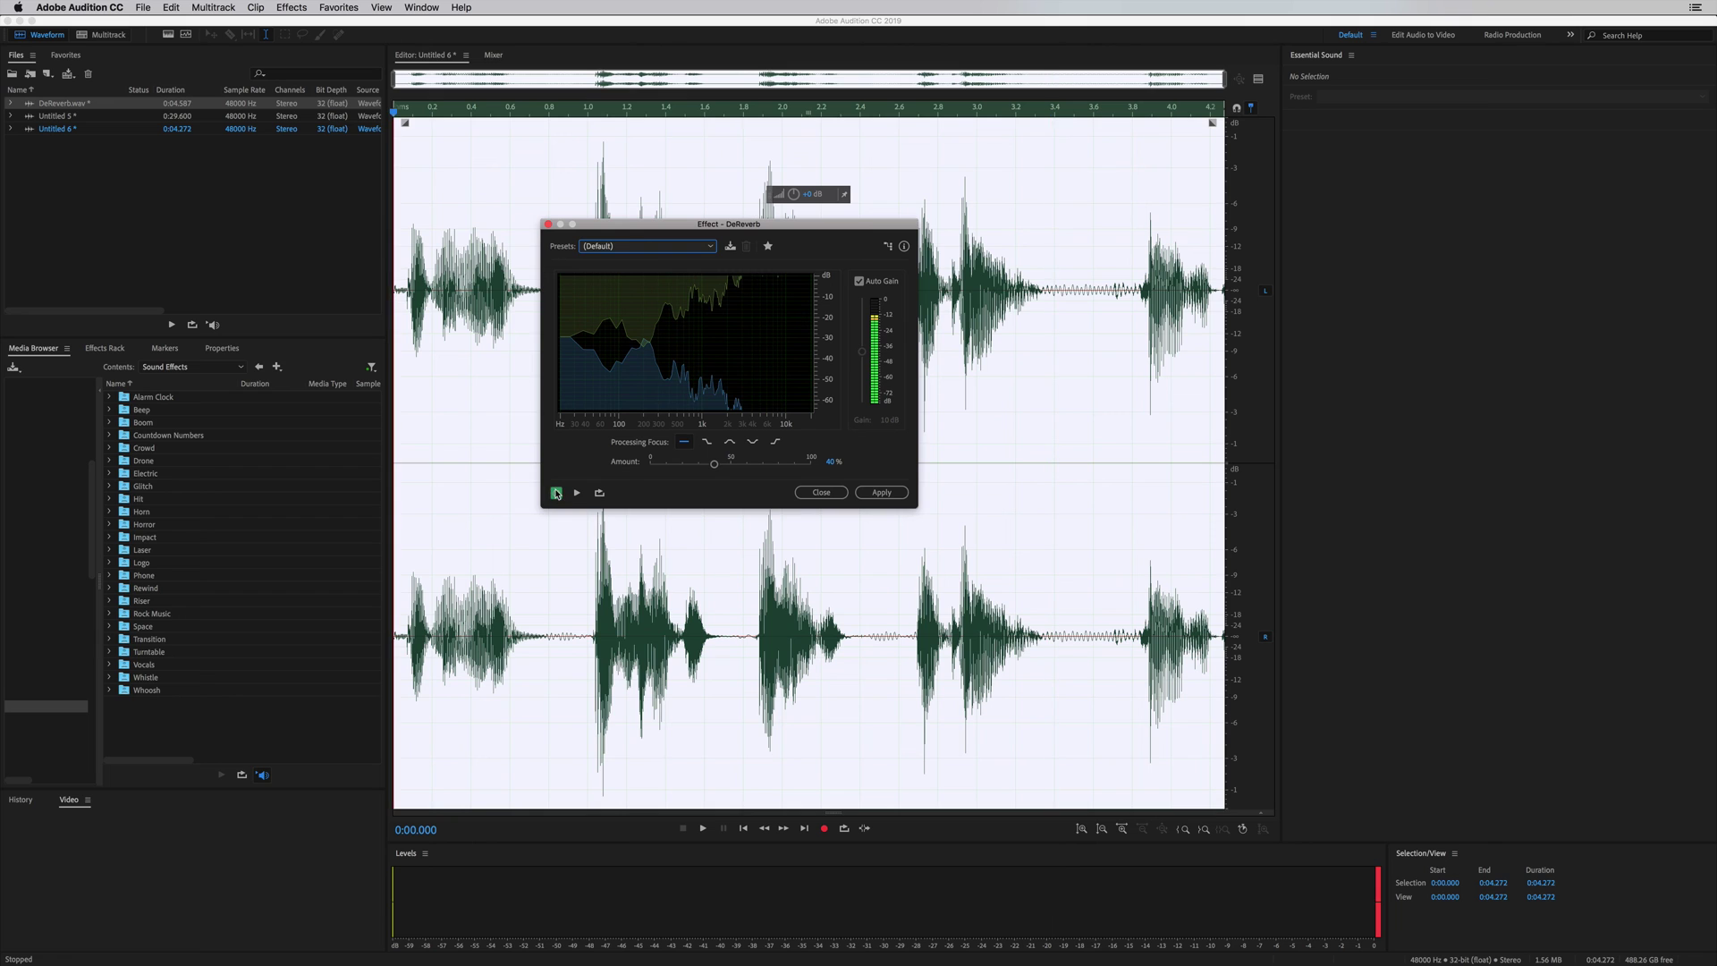
{"action": "key", "text": "space"}
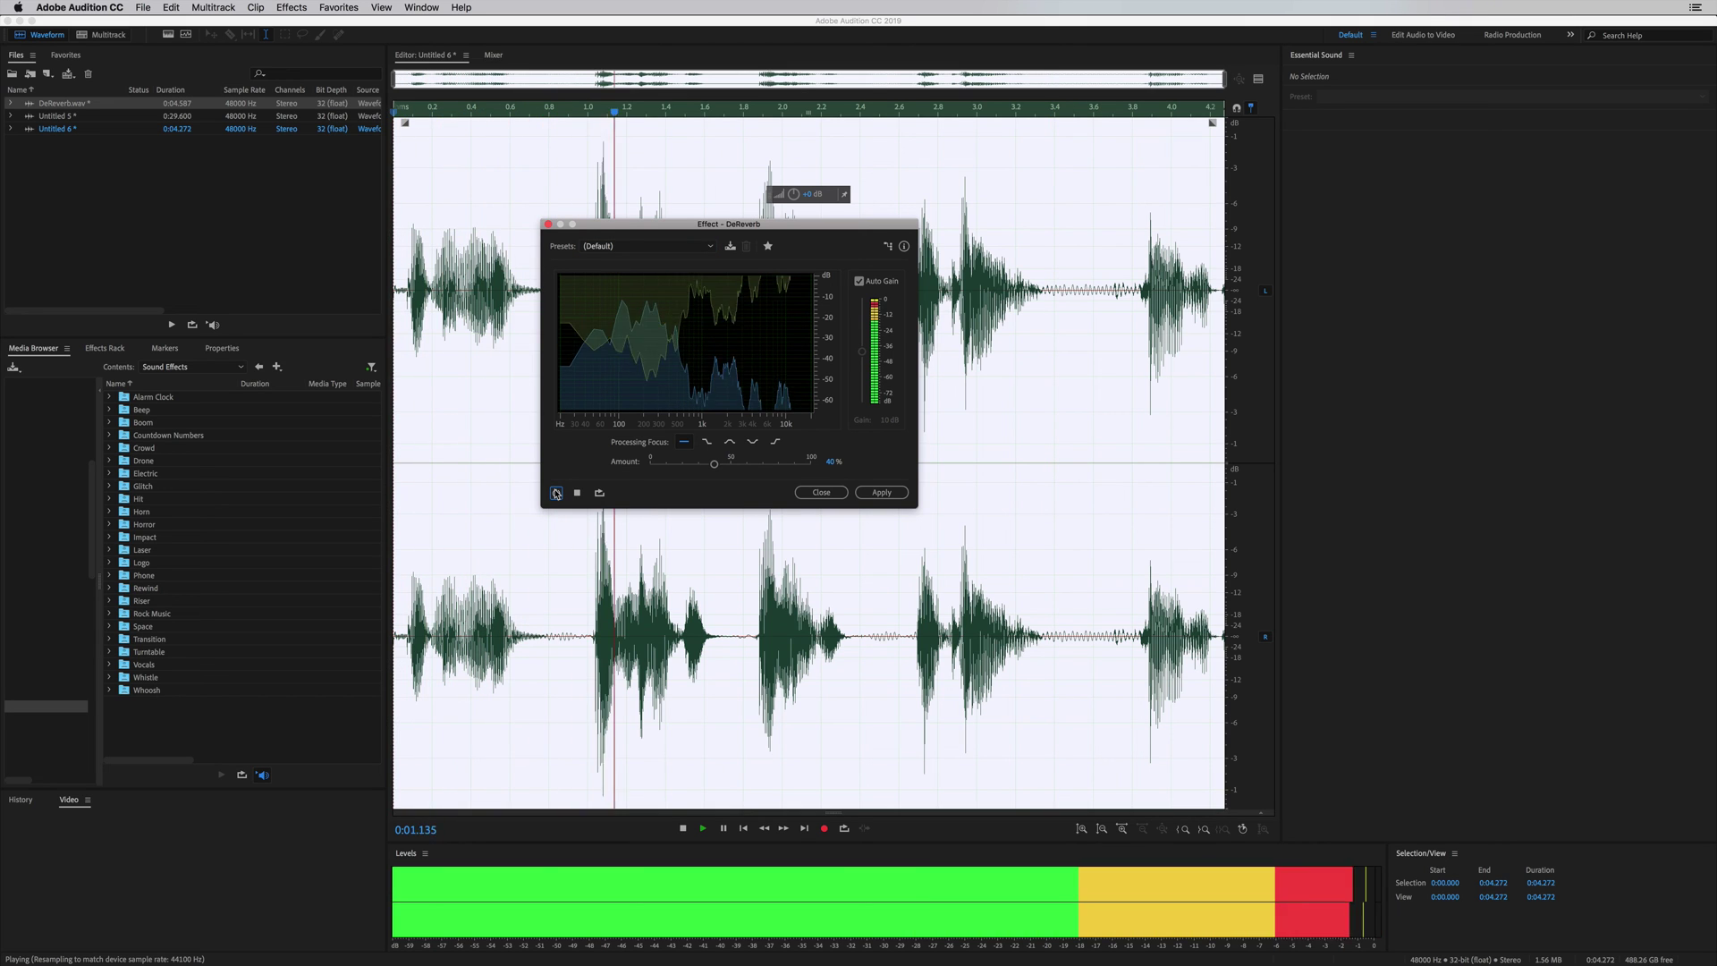
{"action": "key", "text": "space"}
{"action": "key", "text": "space"}
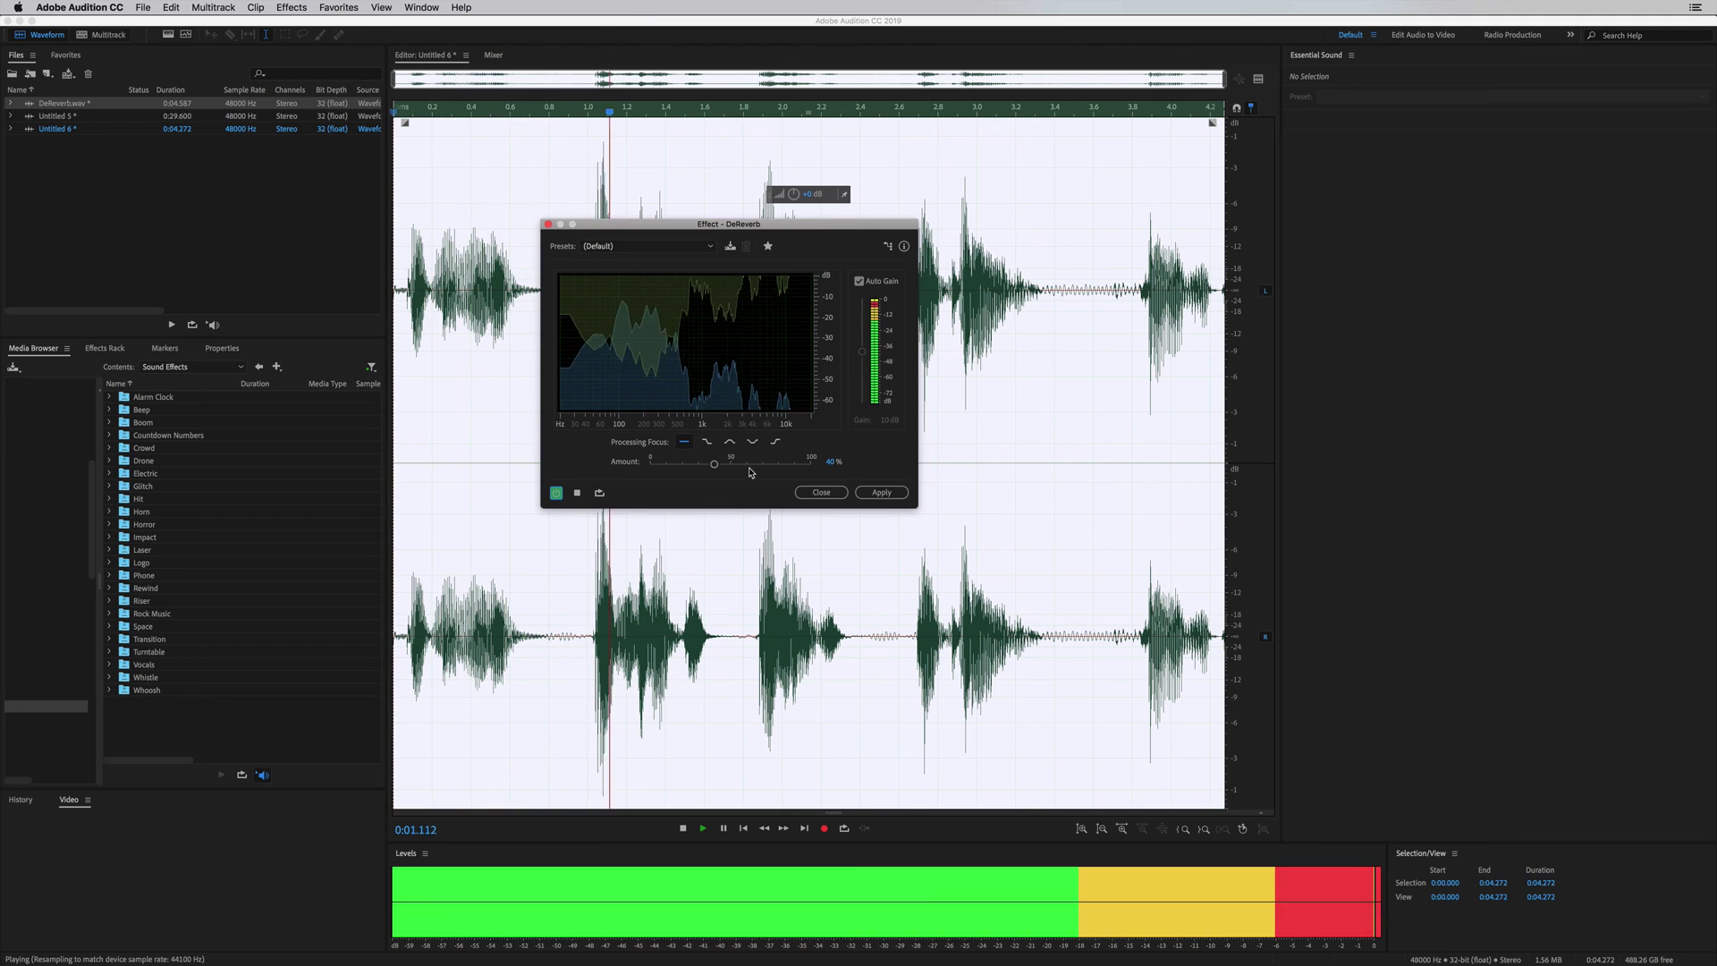
{"action": "key", "text": "space"}
{"action": "key", "text": "space"}
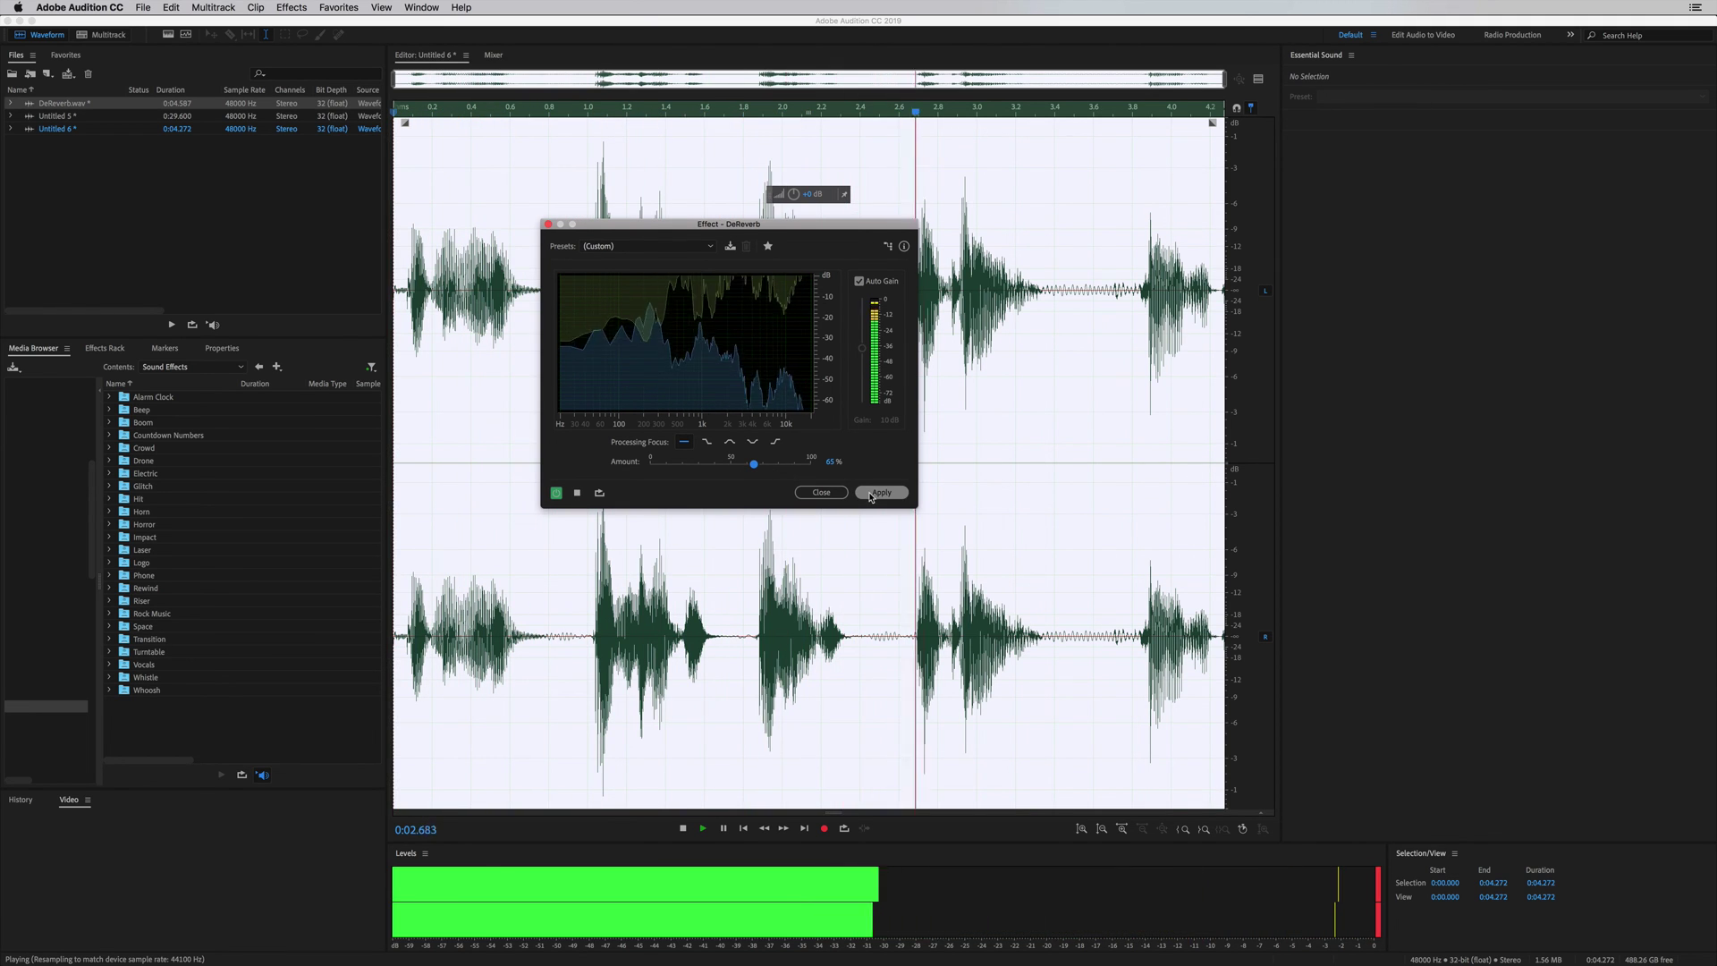
{"action": "key", "text": "space"}
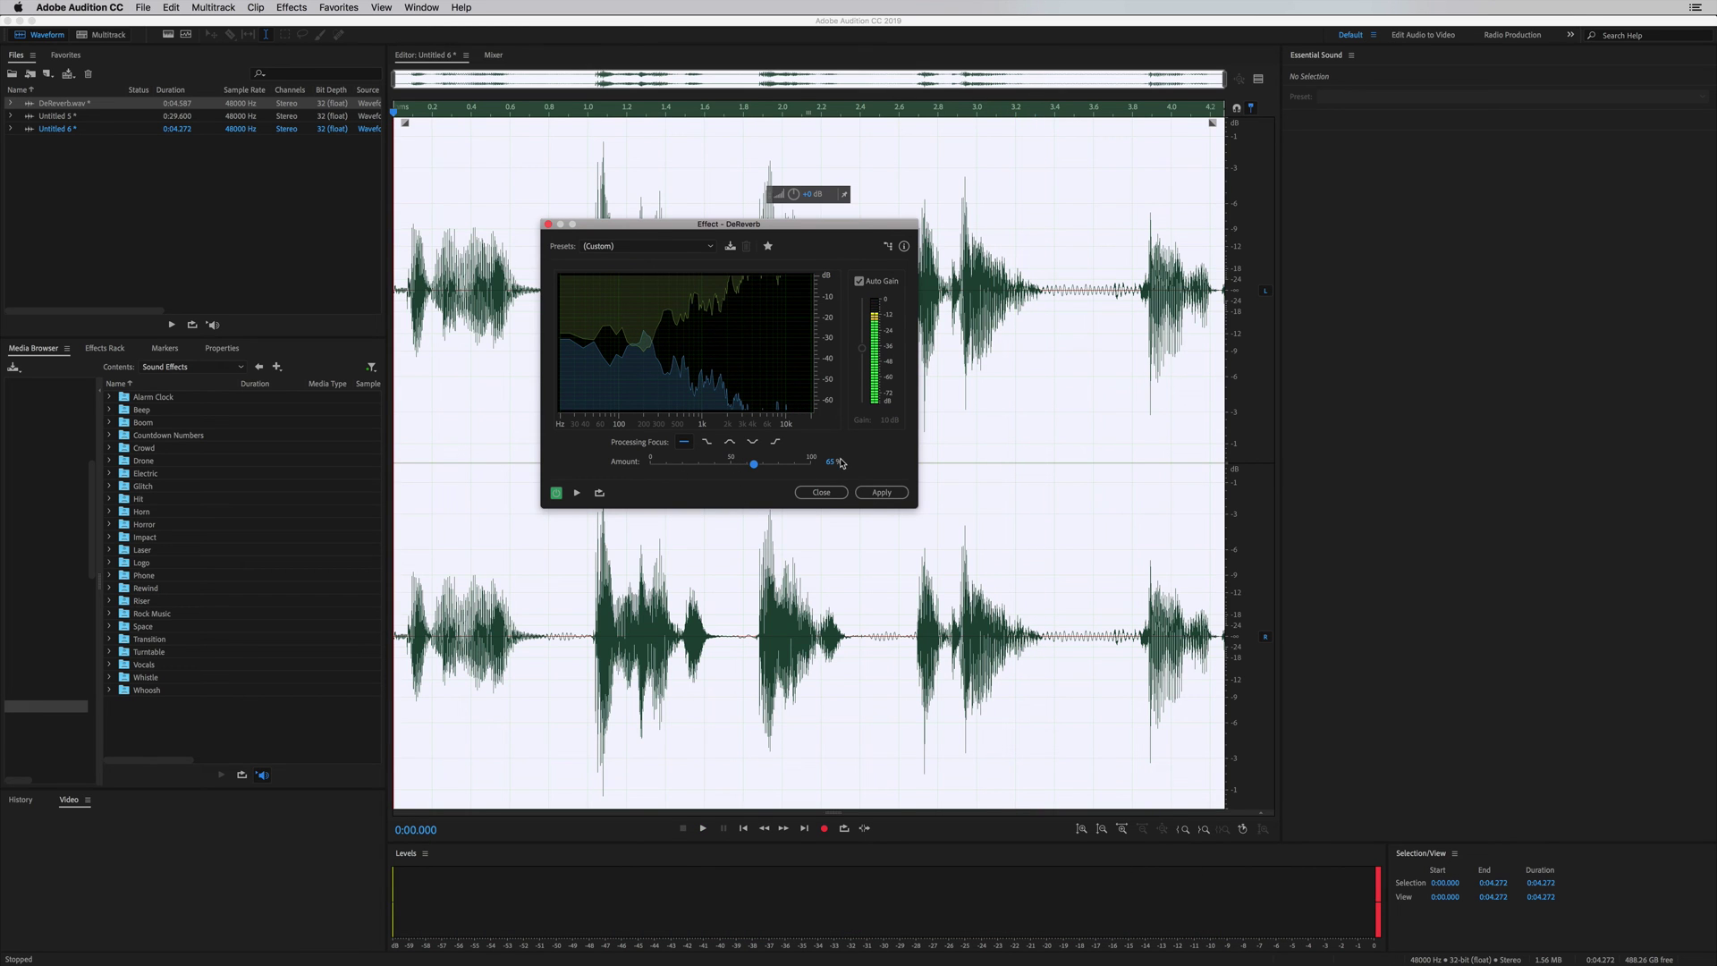